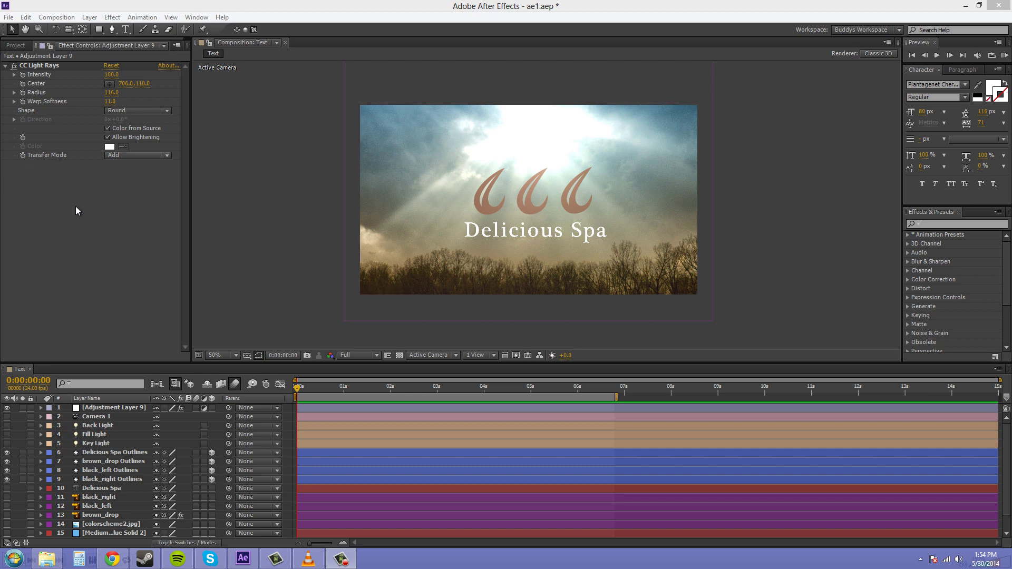
{"action": "left_click", "coordinate": [113, 410]}
{"action": "left_click", "coordinate": [113, 461]}
{"action": "left_click", "coordinate": [543, 217]}
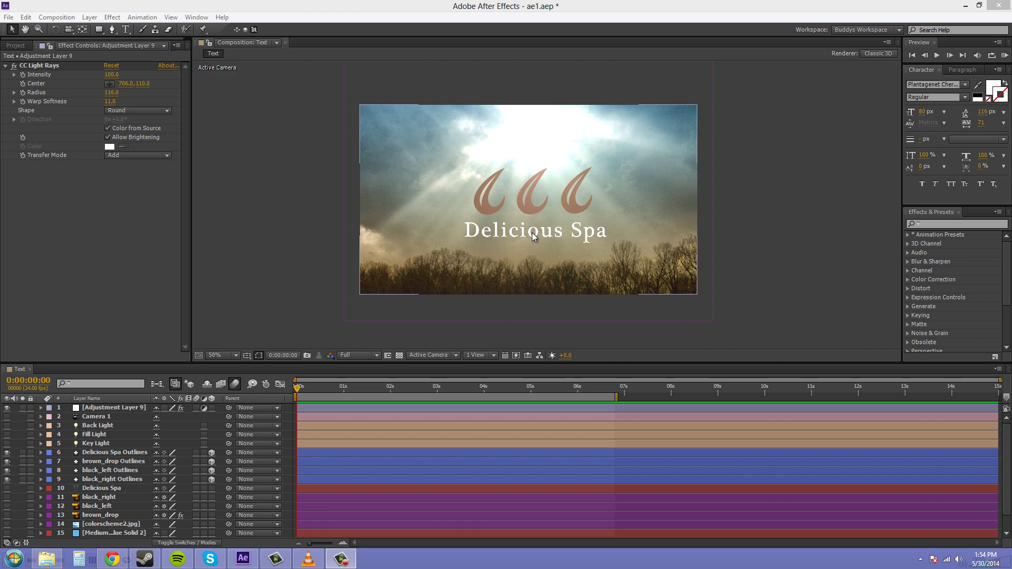
{"action": "left_click", "coordinate": [274, 187]}
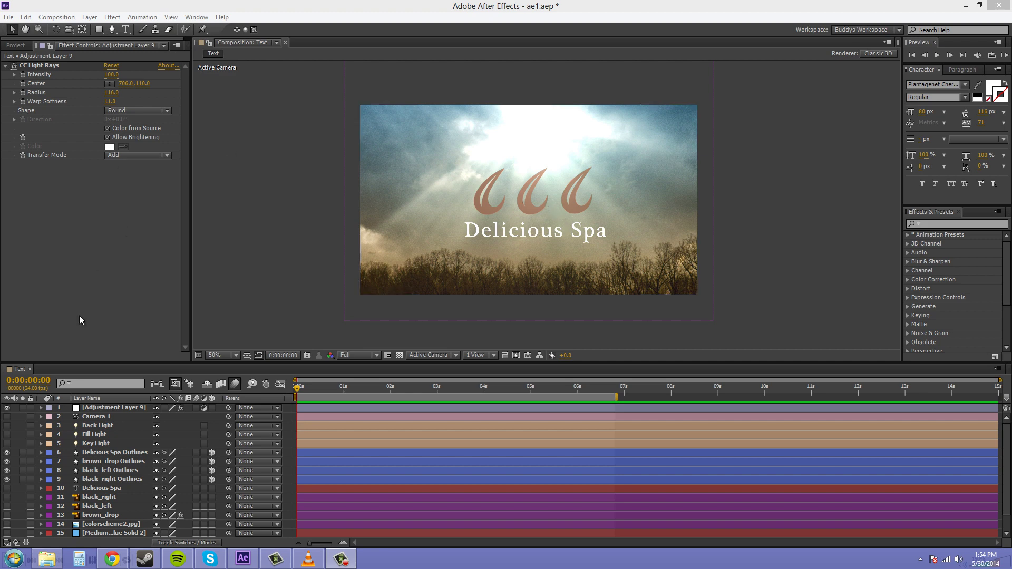
Turn off 3D for the Delicious Spa Outlines, brown_drop Outlines, black_left Outlines and black_right Outlines layers
{"action": "left_click", "coordinate": [101, 456]}
{"action": "left_click", "coordinate": [552, 154]}
{"action": "left_click", "coordinate": [217, 452]}
{"action": "left_click", "coordinate": [212, 452]}
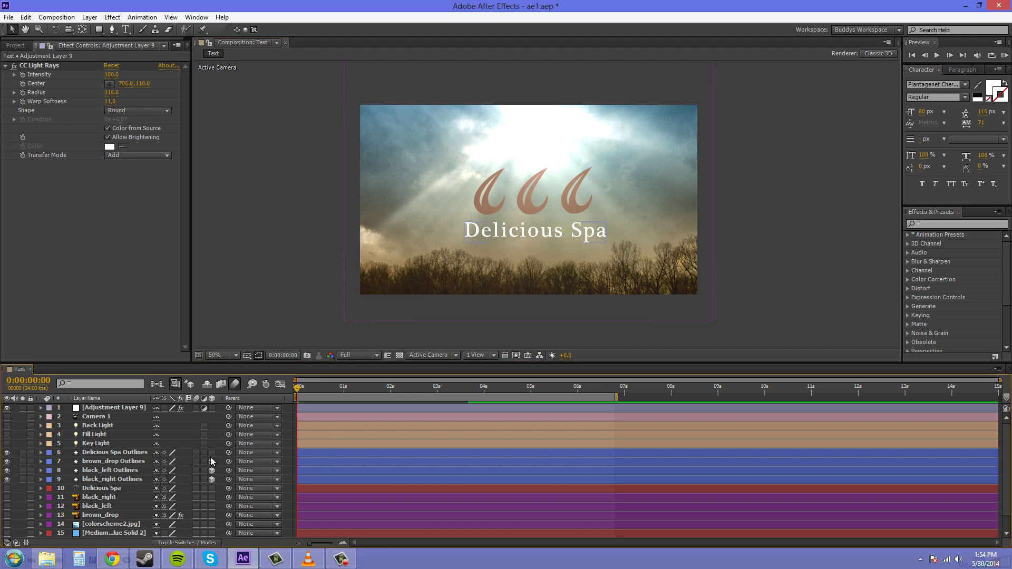
{"action": "left_click", "coordinate": [211, 461]}
{"action": "left_click", "coordinate": [212, 470]}
{"action": "left_click", "coordinate": [212, 479]}
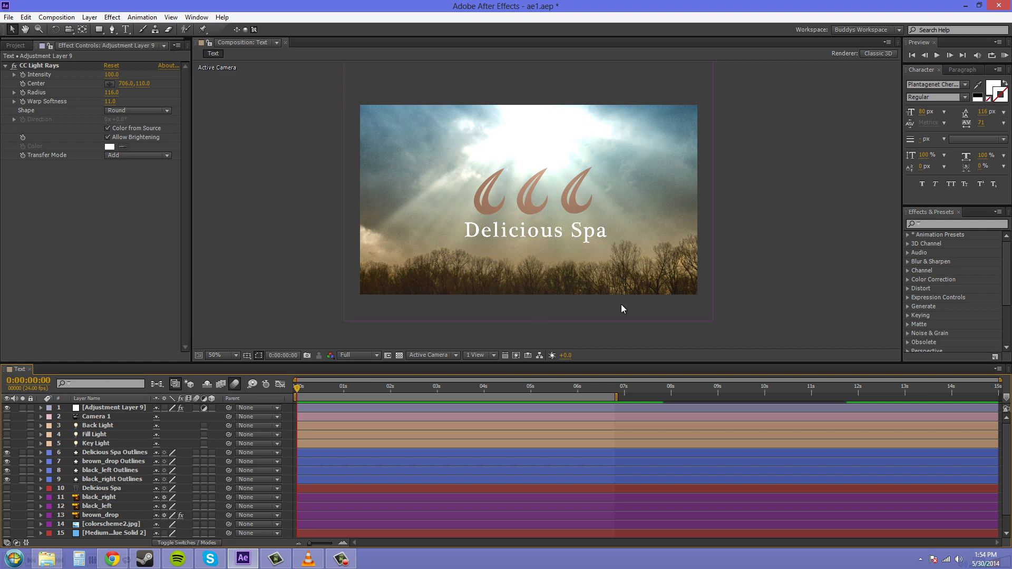
{"action": "scroll", "coordinate": [117, 475], "scroll_direction": "down", "scroll_amount": 1}
{"action": "left_click", "coordinate": [107, 526]}
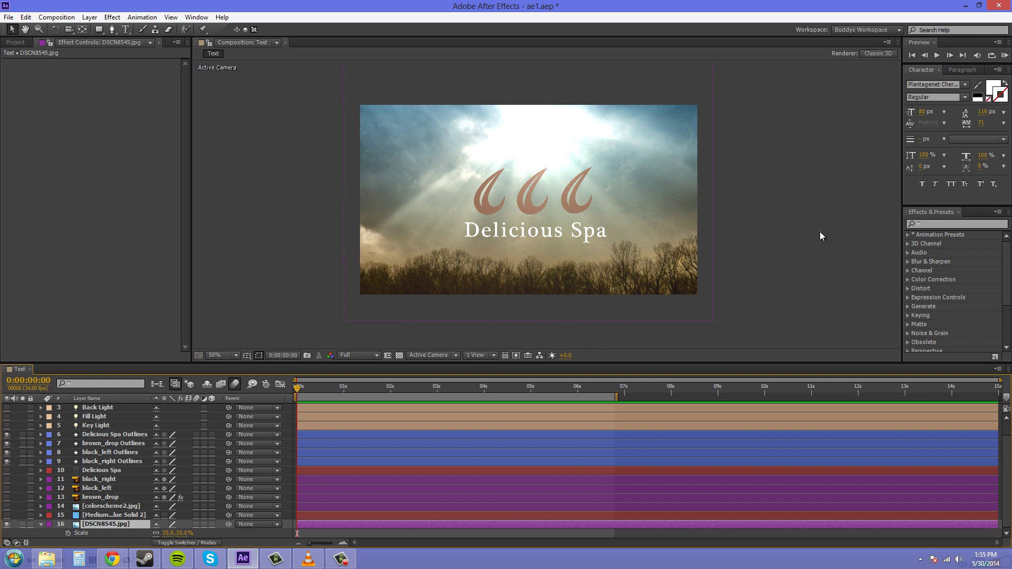
{"action": "left_click", "coordinate": [758, 240]}
{"action": "scroll", "coordinate": [115, 507], "scroll_direction": "up", "scroll_amount": 1}
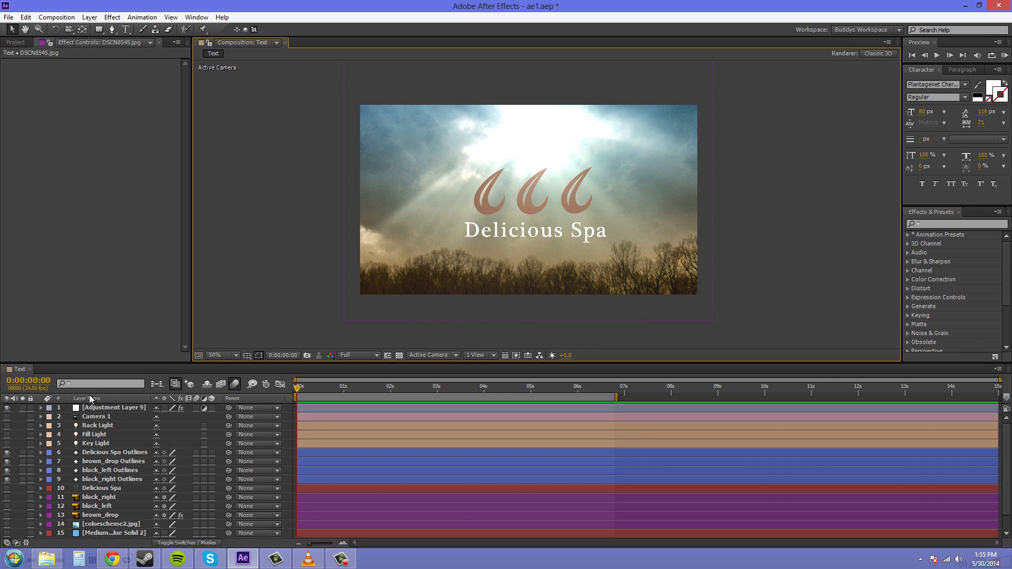
{"action": "left_click", "coordinate": [92, 119]}
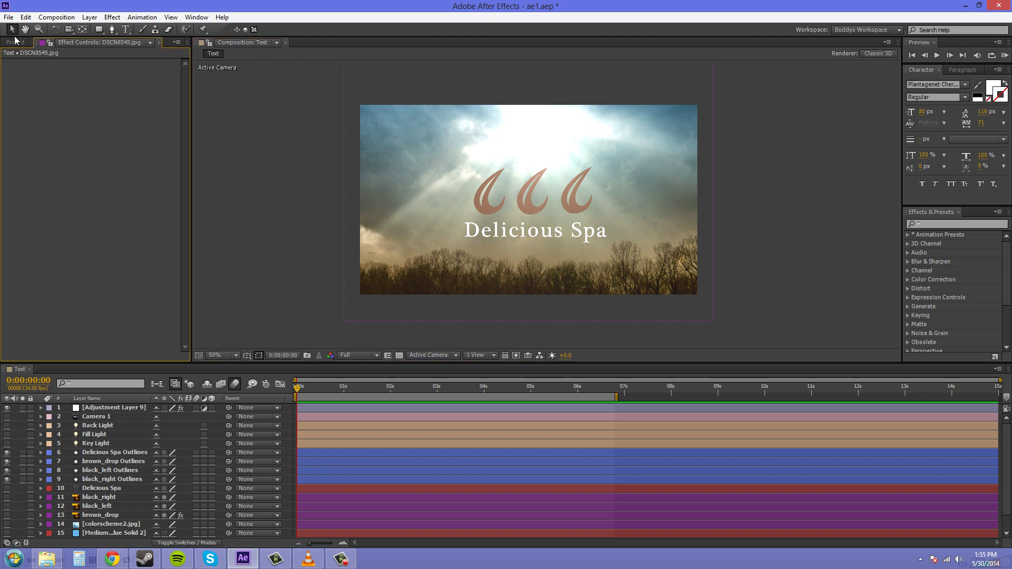
Switch the CC Light Rays effect on Adjustment Layer 9 off and back on to compare the image with and without it
{"action": "left_click", "coordinate": [109, 409]}
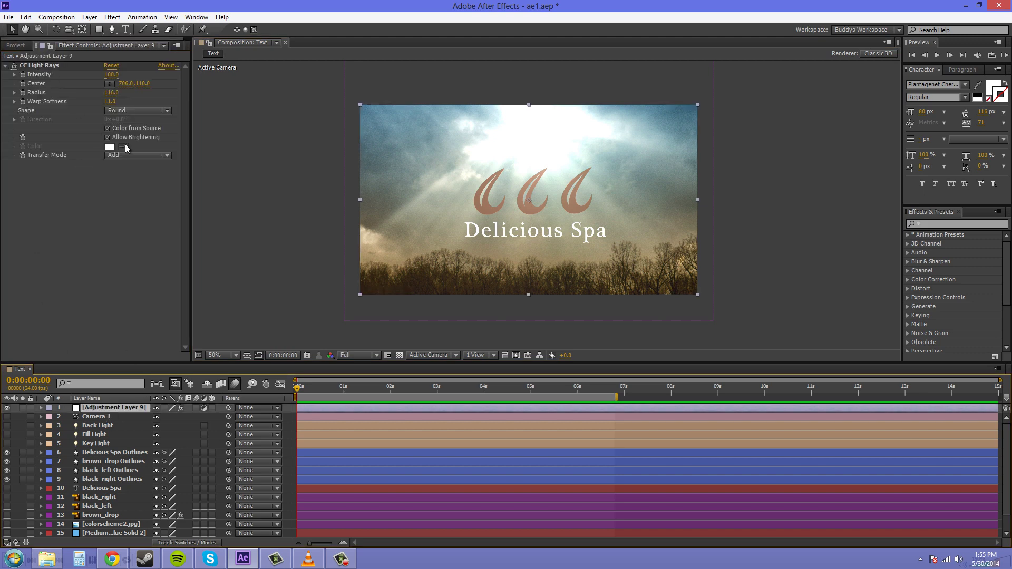
{"action": "left_click", "coordinate": [43, 67]}
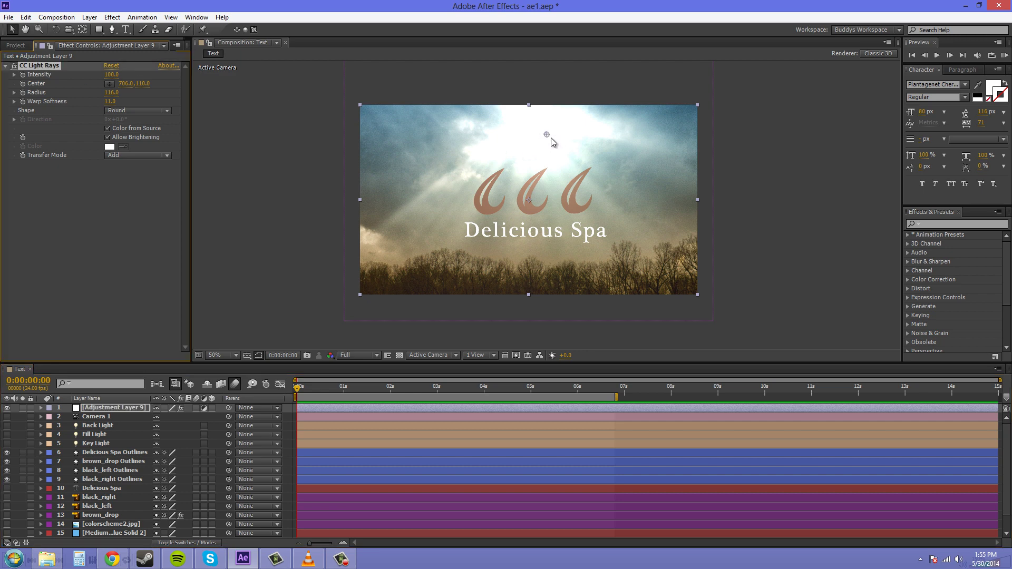
{"action": "left_click", "coordinate": [14, 66]}
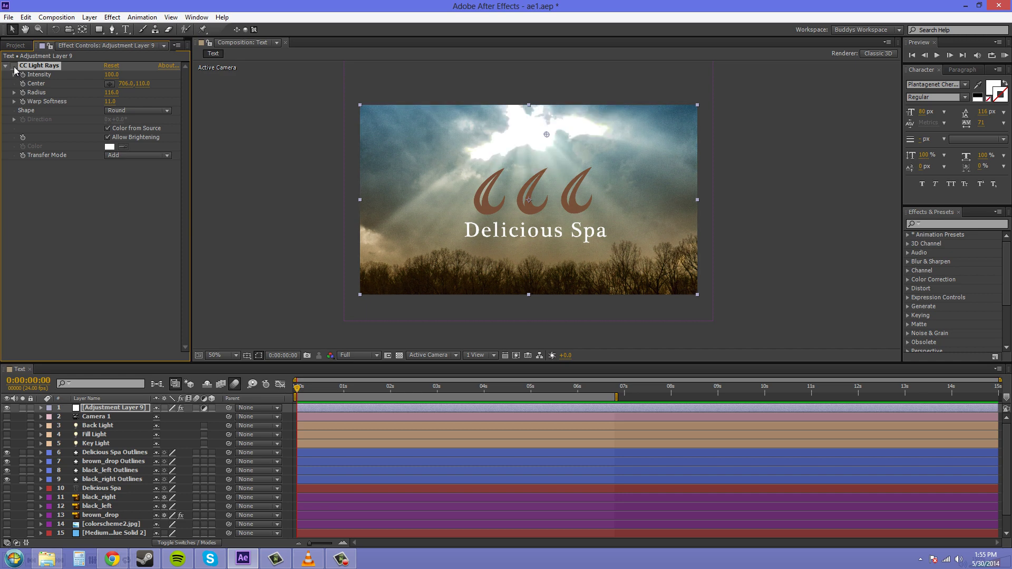
{"action": "left_click", "coordinate": [13, 66]}
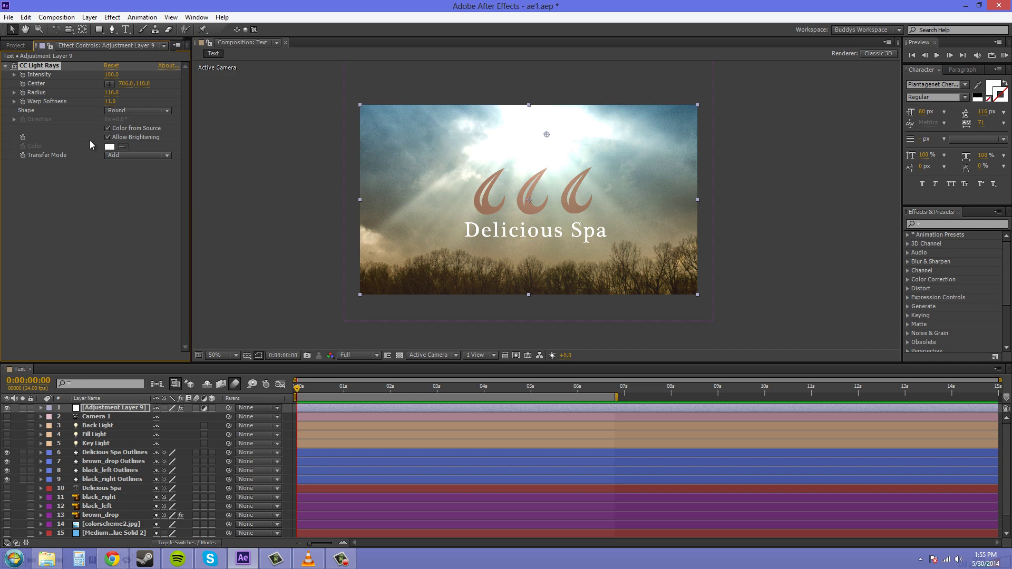
Replace the existing CC Light Rays effect on Adjustment Layer 9 with a fresh CC Light Rays effect
{"action": "left_click", "coordinate": [59, 157]}
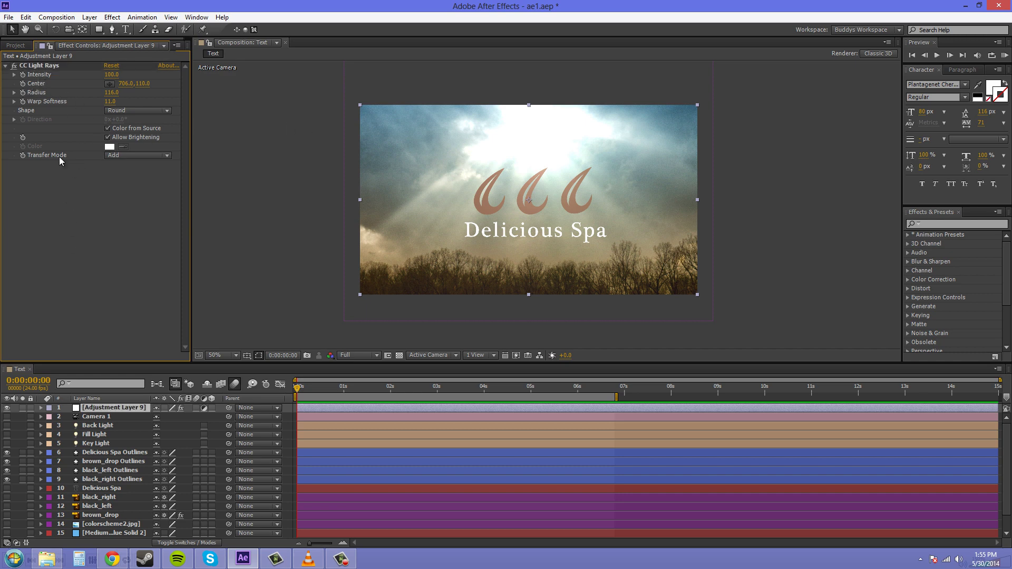
{"action": "left_click", "coordinate": [39, 68]}
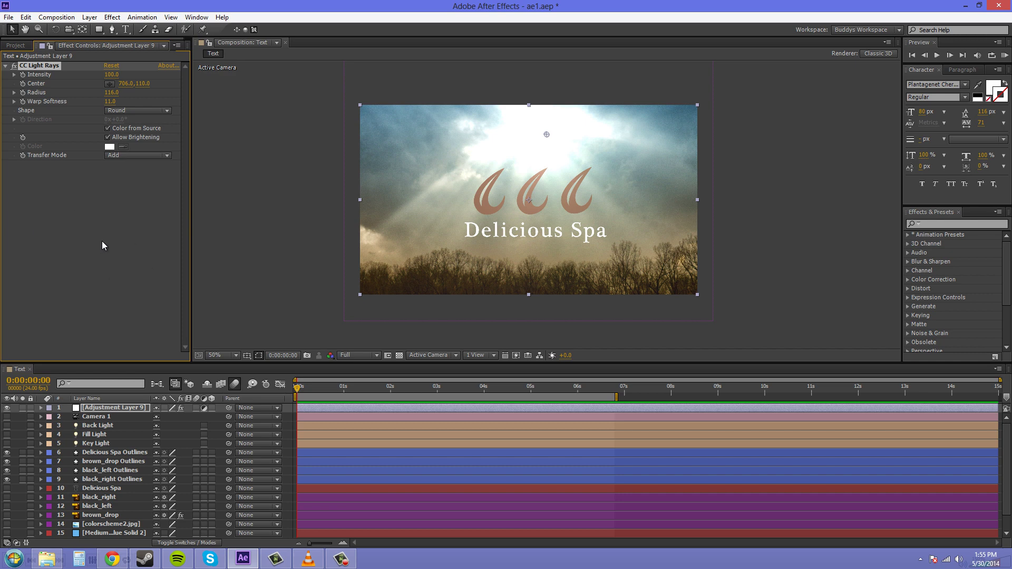
{"action": "key", "text": "Delete"}
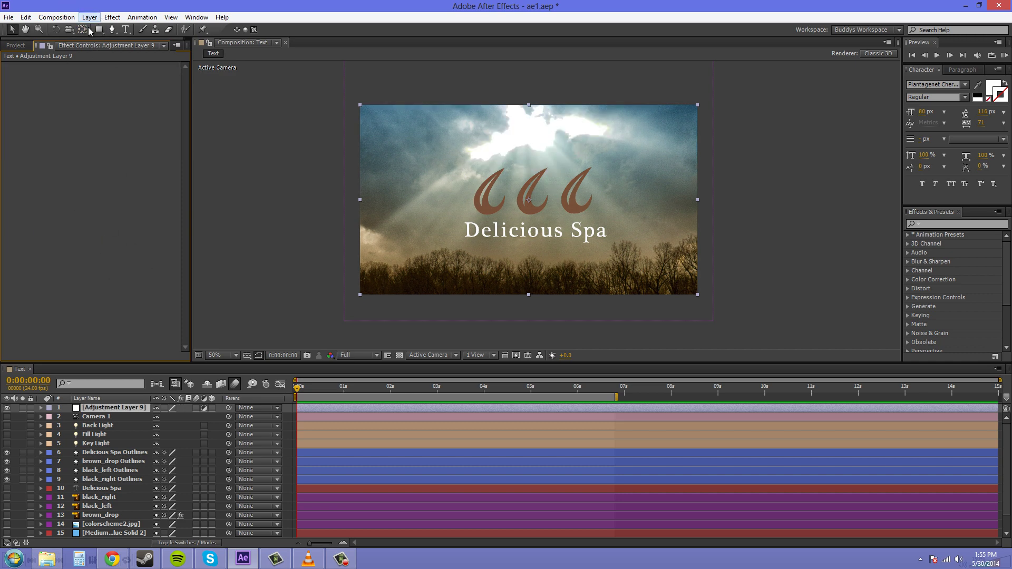
{"action": "left_click", "coordinate": [112, 17]}
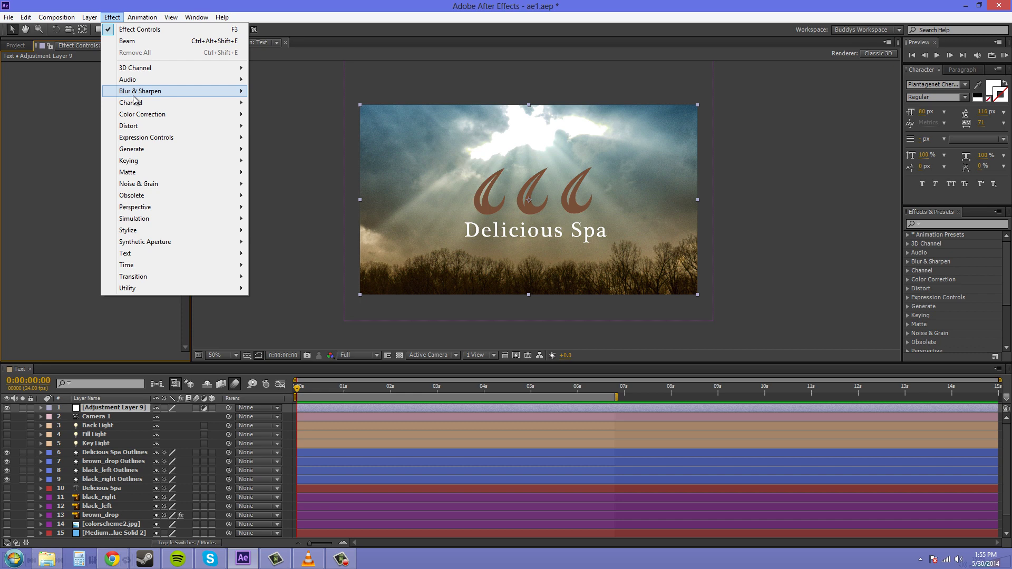
{"action": "mouse_move", "coordinate": [205, 147]}
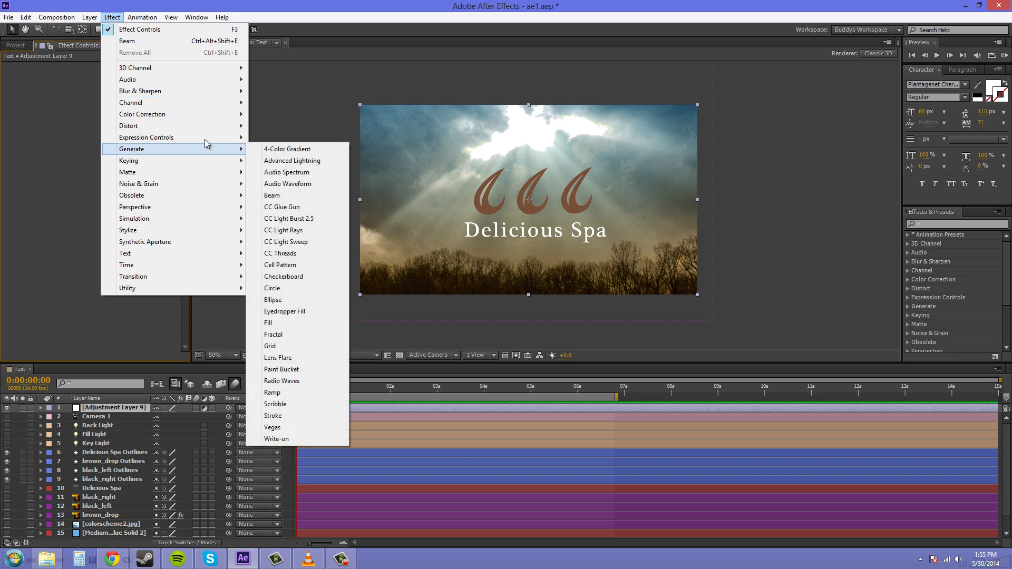
{"action": "left_click", "coordinate": [296, 230]}
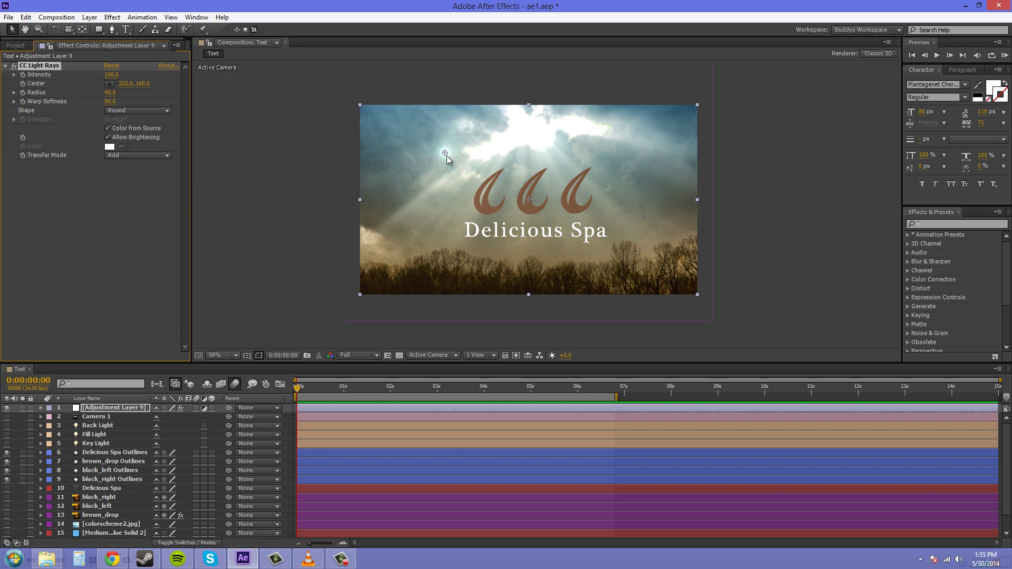
Try different positions for the light rays' center, ending in the bright clouds at about 556, 134
{"action": "left_click_drag", "start_coordinate": [445, 154], "coordinate": [415, 156]}
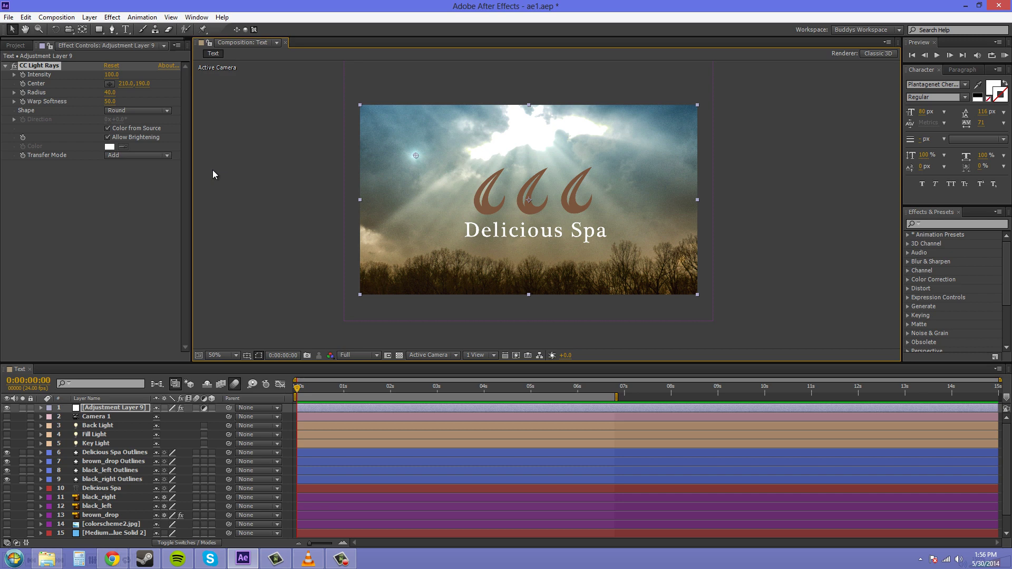
{"action": "left_click_drag", "start_coordinate": [420, 154], "coordinate": [514, 150]}
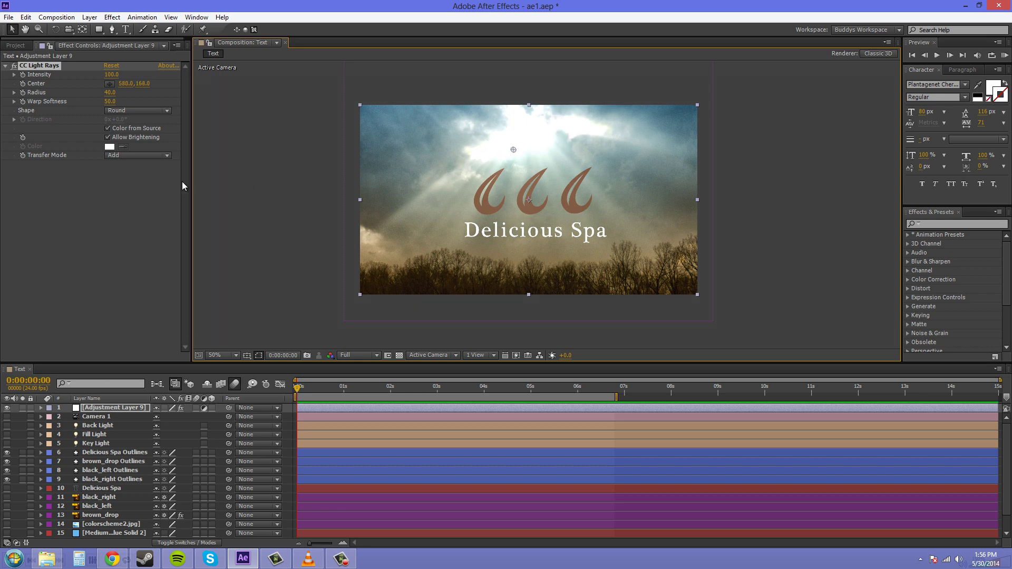
{"action": "left_click", "coordinate": [119, 155]}
{"action": "left_click", "coordinate": [119, 155]}
{"action": "left_click", "coordinate": [126, 155]}
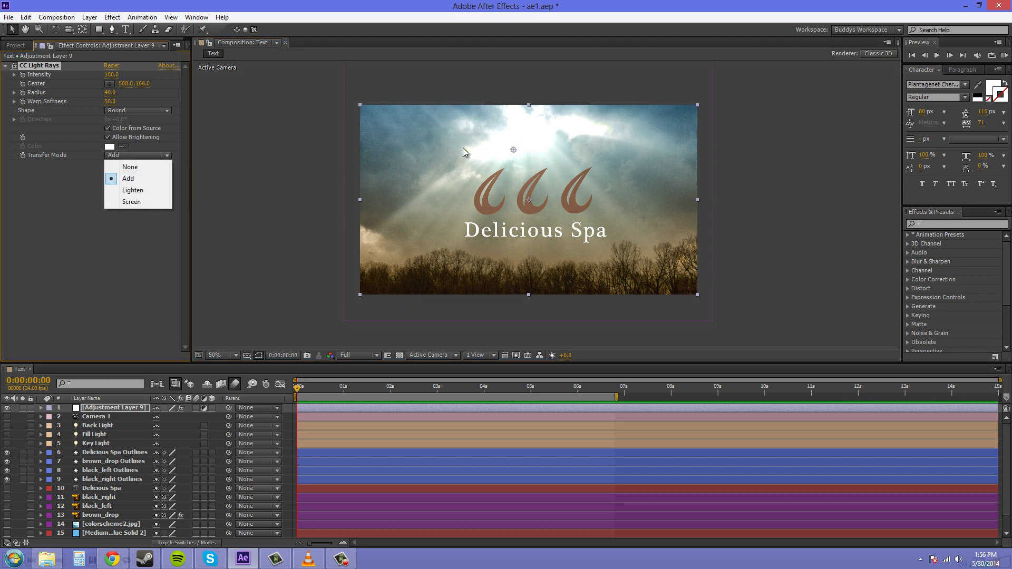
{"action": "left_click", "coordinate": [512, 153]}
{"action": "mouse_move", "coordinate": [513, 151]}
{"action": "left_mouse_down"}
{"action": "mouse_move", "coordinate": [481, 150]}
{"action": "mouse_move", "coordinate": [464, 135]}
{"action": "mouse_move", "coordinate": [482, 148]}
{"action": "mouse_move", "coordinate": [507, 140]}
{"action": "left_mouse_up"}
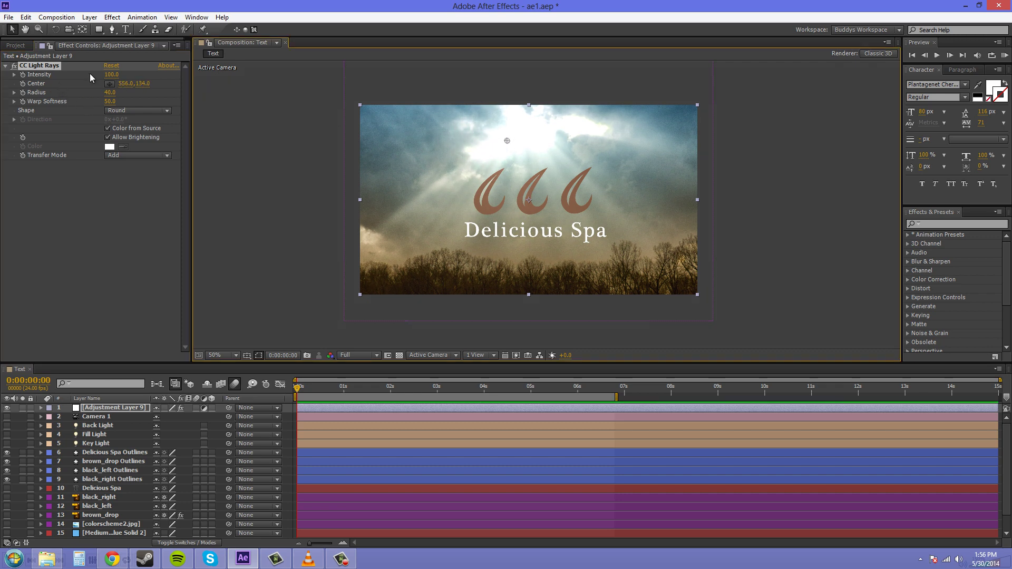
Pick a new center point for the light rays in the image and move it to the dark sky at about 194, 166
{"action": "left_click", "coordinate": [45, 82]}
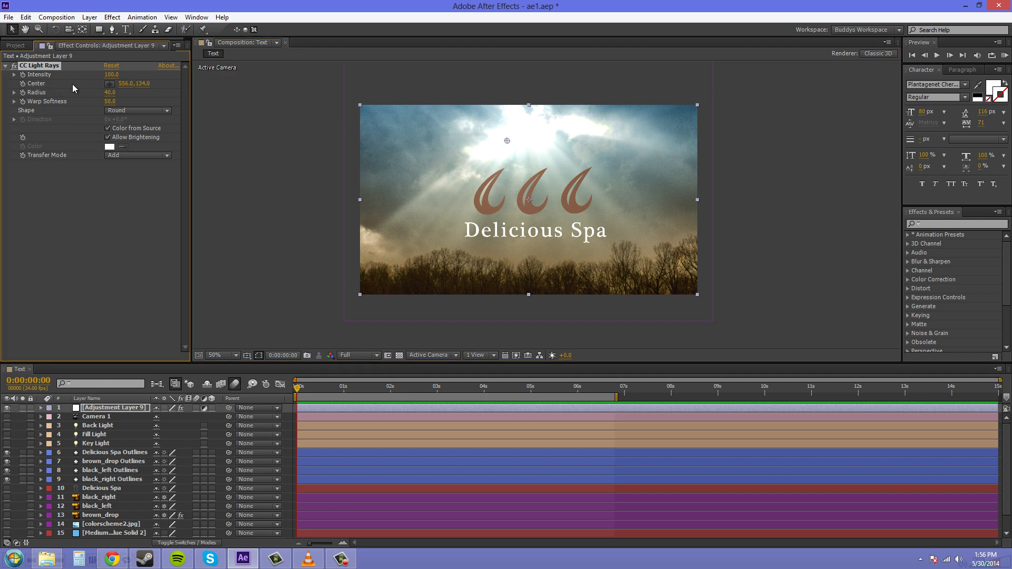
{"action": "left_click", "coordinate": [110, 85]}
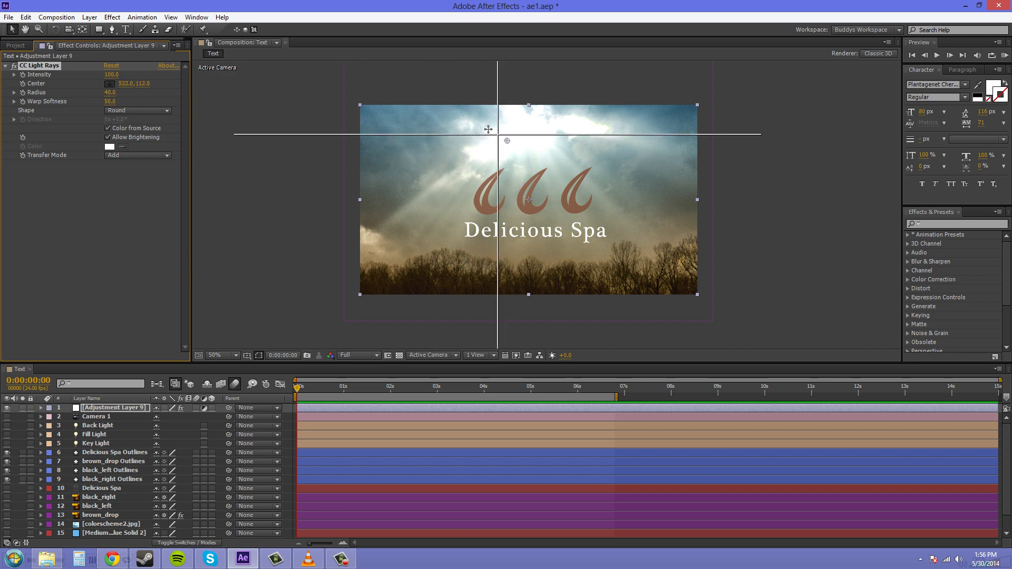
{"action": "left_click", "coordinate": [570, 127]}
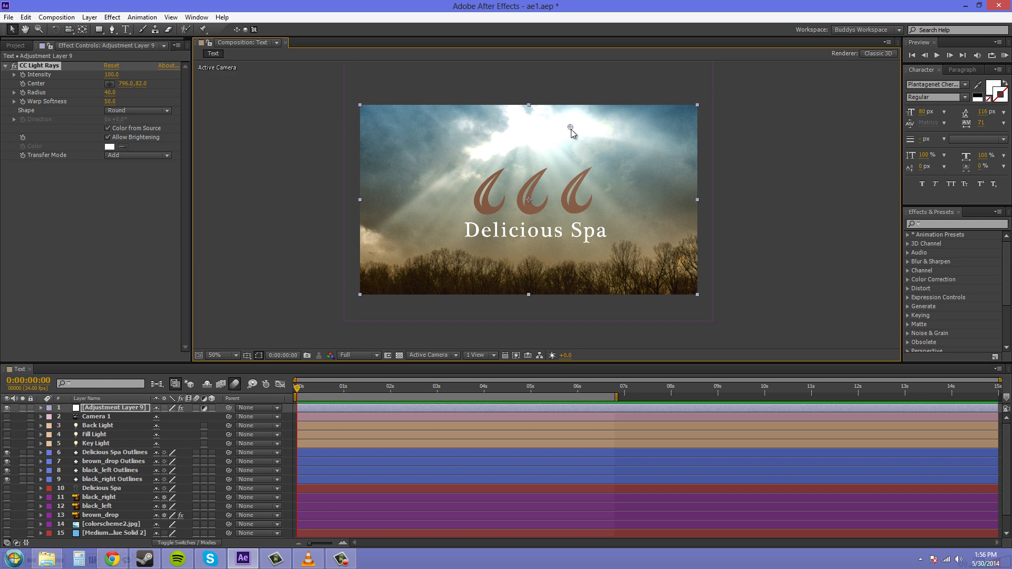
{"action": "left_click_drag", "start_coordinate": [570, 127], "coordinate": [500, 150]}
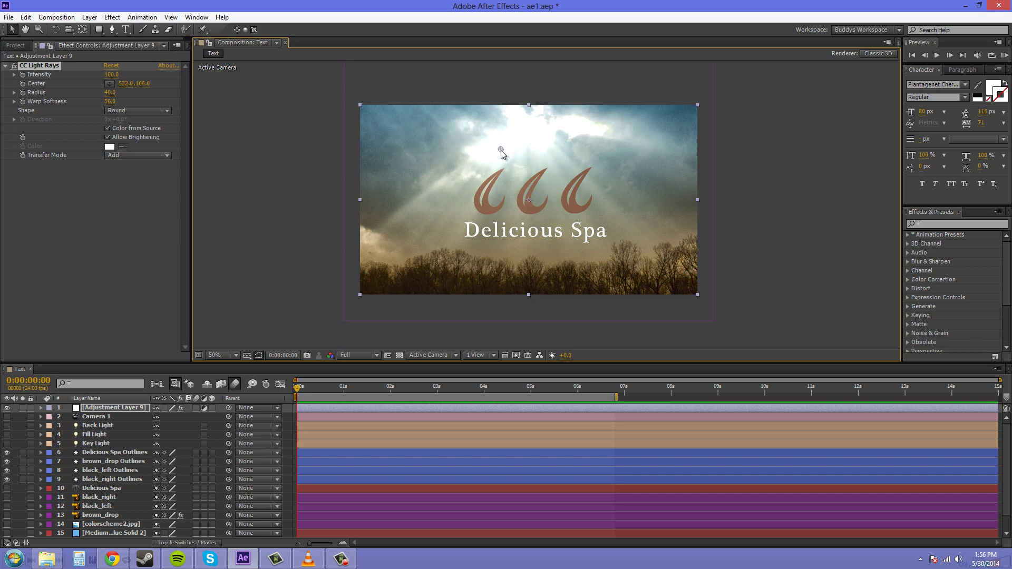
{"action": "left_click_drag", "start_coordinate": [500, 152], "coordinate": [412, 152]}
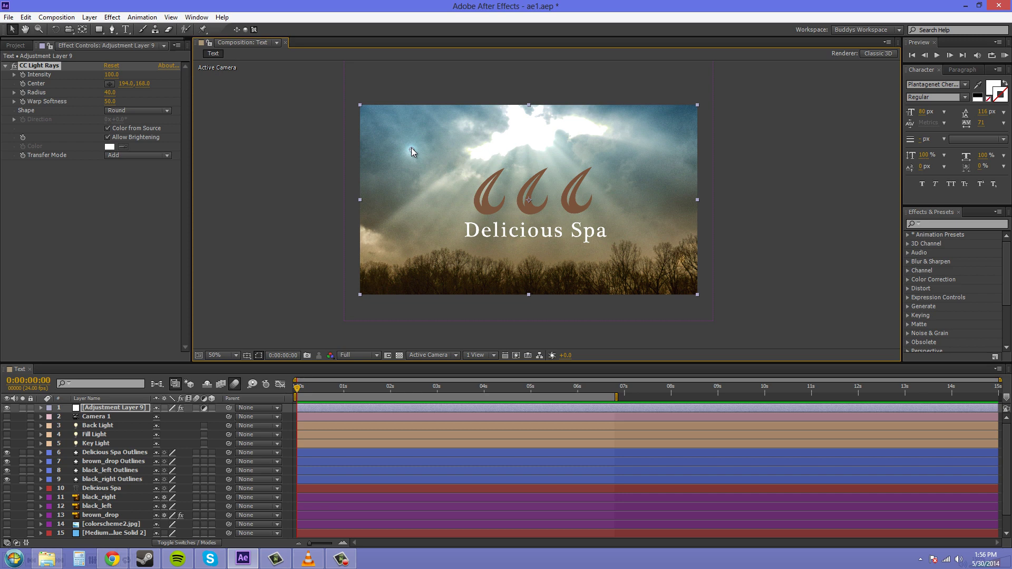
{"action": "left_click", "coordinate": [283, 163]}
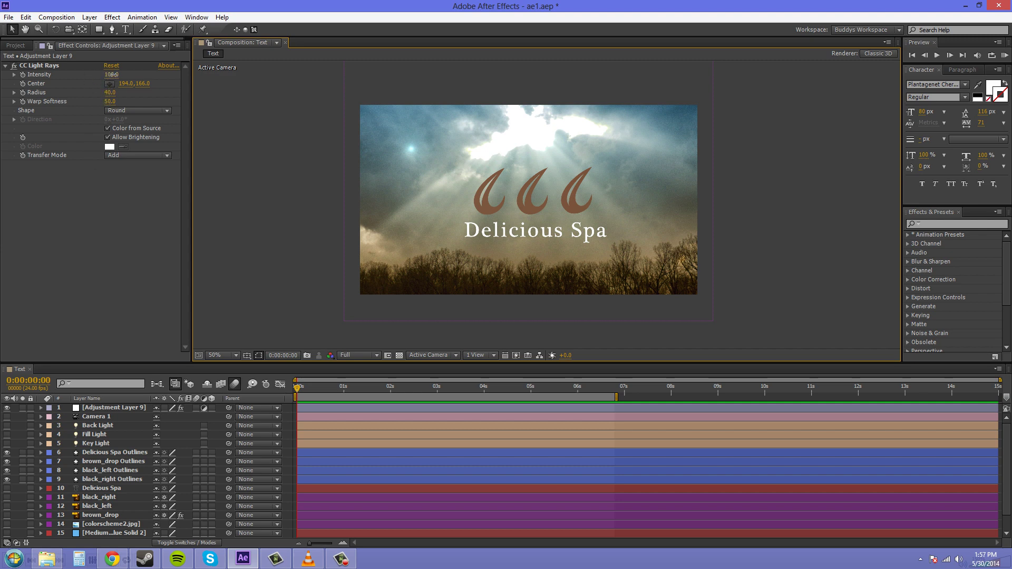
Try a light rays intensity of 184, then set it back to 100
{"action": "left_click_drag", "start_coordinate": [112, 74], "coordinate": [125, 115]}
{"action": "left_click", "coordinate": [112, 75]}
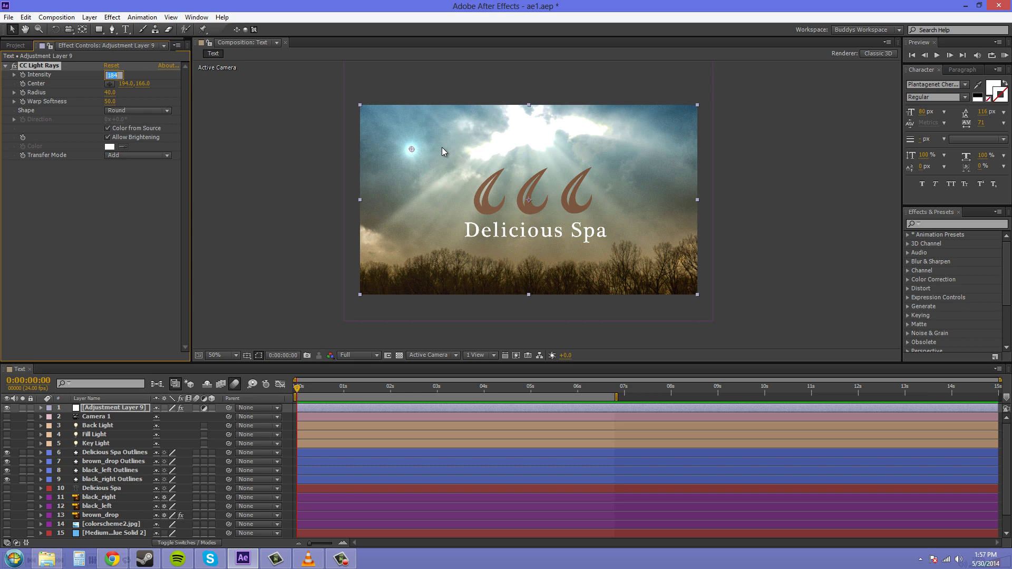
{"action": "left_click", "coordinate": [112, 266]}
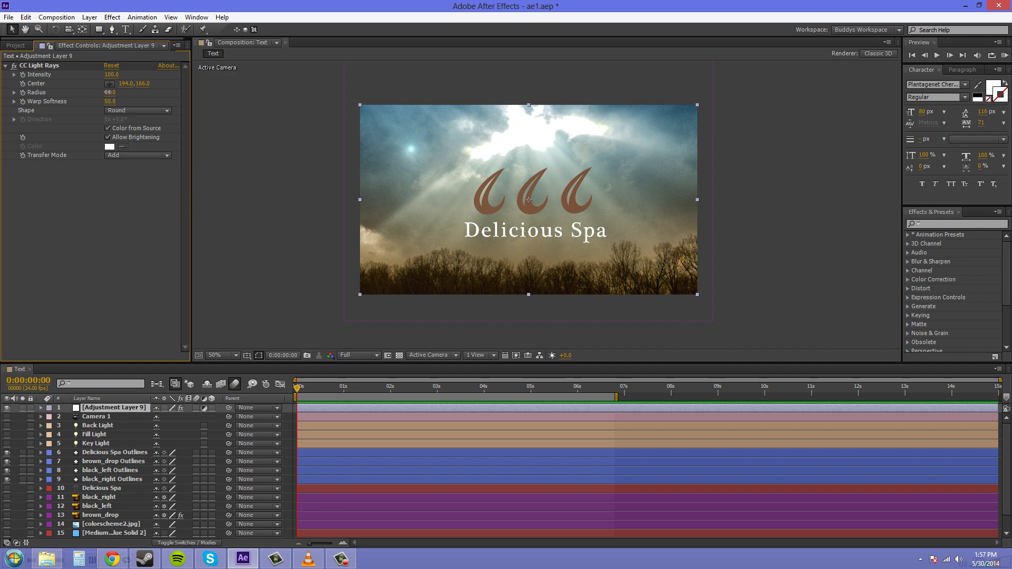
Try larger radius values for the light rays, from 144 to 210 and back to 184
{"action": "left_click_drag", "start_coordinate": [109, 92], "coordinate": [178, 106]}
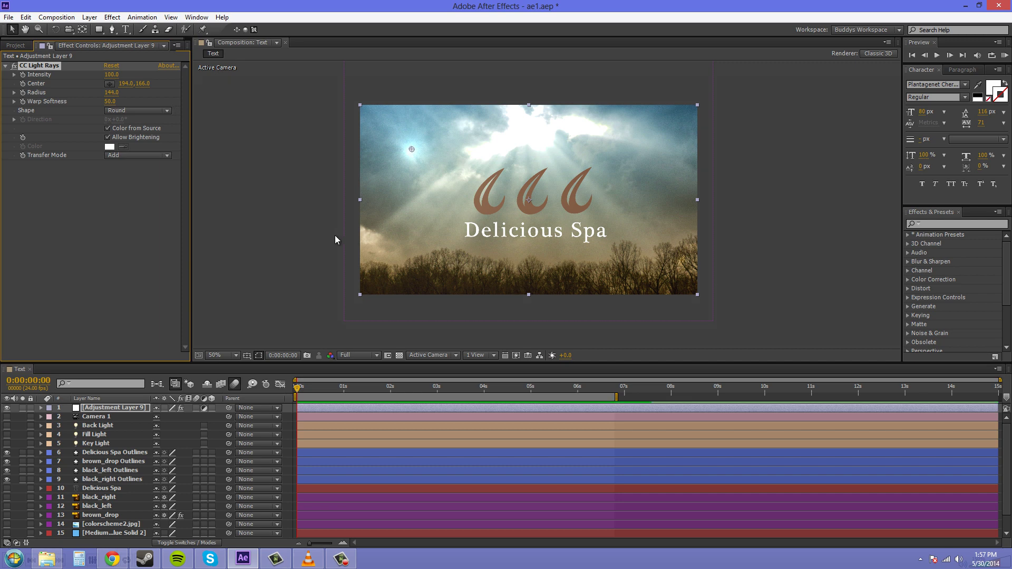
{"action": "key", "text": "period"}
{"action": "left_click_drag", "start_coordinate": [296, 170], "coordinate": [442, 206]}
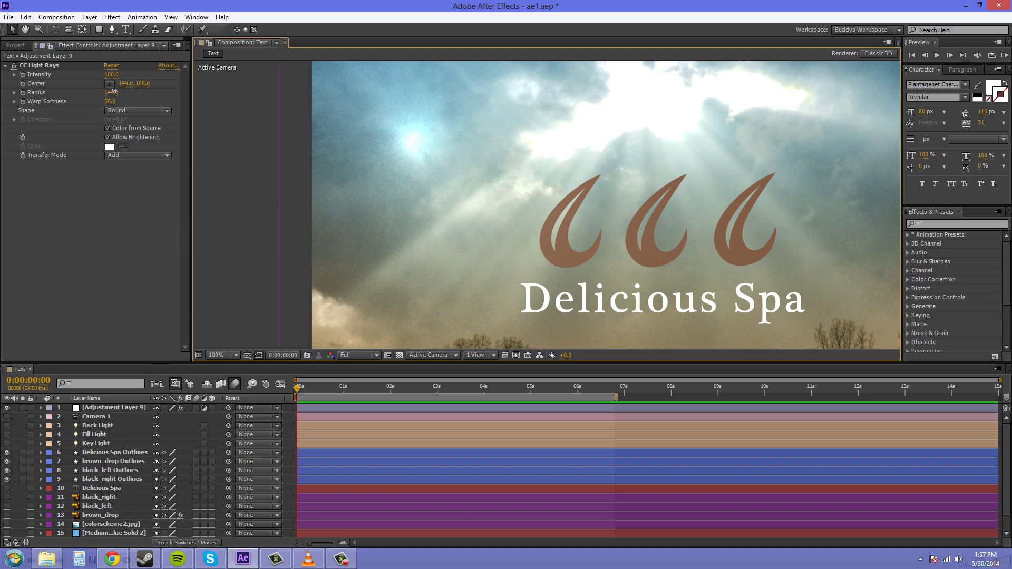
{"action": "left_click_drag", "start_coordinate": [111, 93], "coordinate": [182, 104]}
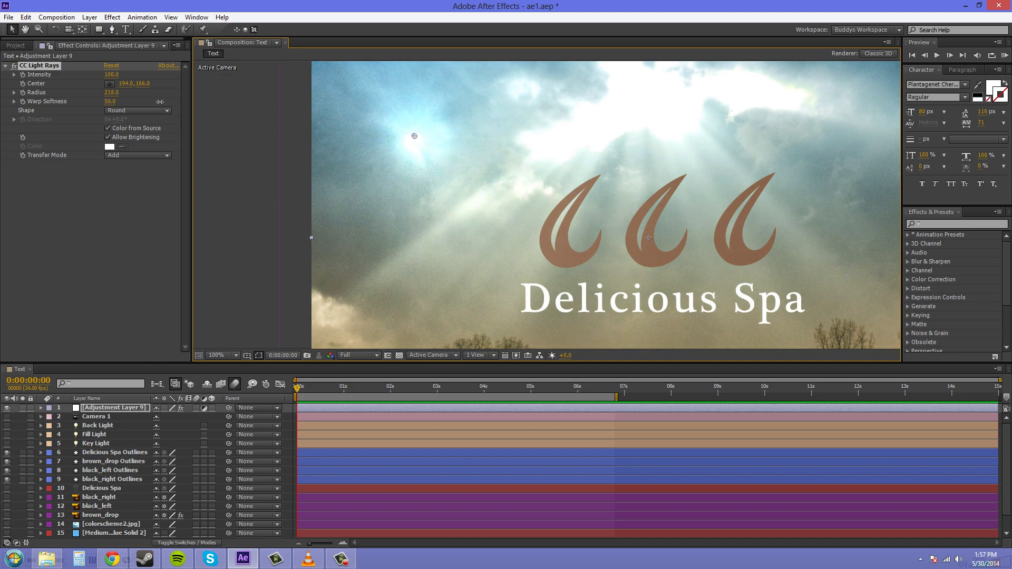
{"action": "mouse_move", "coordinate": [147, 101]}
{"action": "left_mouse_down"}
{"action": "mouse_move", "coordinate": [127, 102]}
{"action": "mouse_move", "coordinate": [153, 108]}
{"action": "left_mouse_up"}
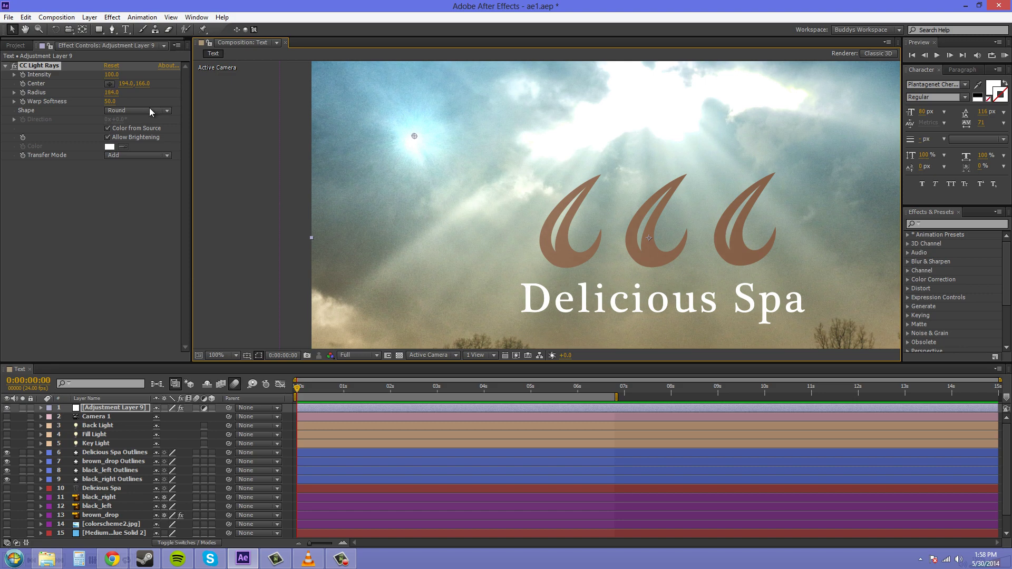
Set the light rays' radius to 50
{"action": "left_click", "coordinate": [113, 94]}
{"action": "type", "text": "50"}
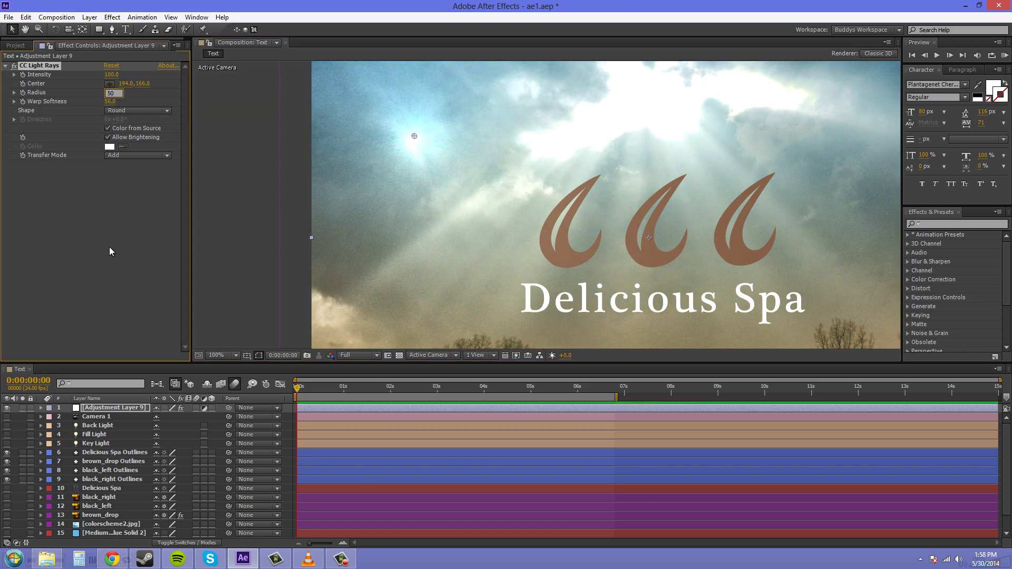
{"action": "left_click", "coordinate": [109, 246]}
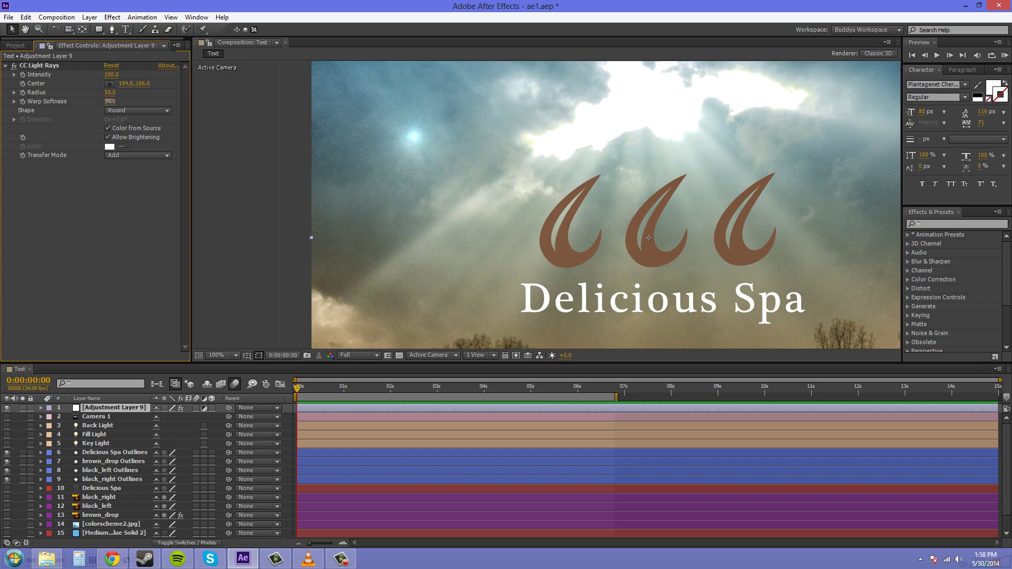
Try lower and higher warp softness values for the light rays, ending with a warp softness of 28 and a radius of 124
{"action": "left_click_drag", "start_coordinate": [109, 101], "coordinate": [26, 106]}
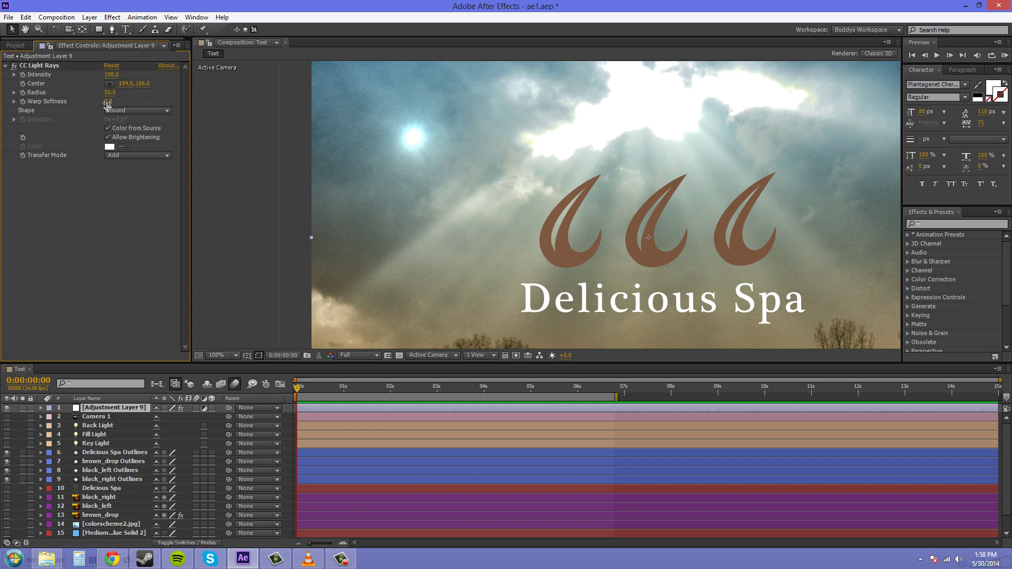
{"action": "left_click_drag", "start_coordinate": [107, 104], "coordinate": [325, 126]}
{"action": "left_click_drag", "start_coordinate": [235, 125], "coordinate": [125, 109]}
{"action": "left_click", "coordinate": [126, 212]}
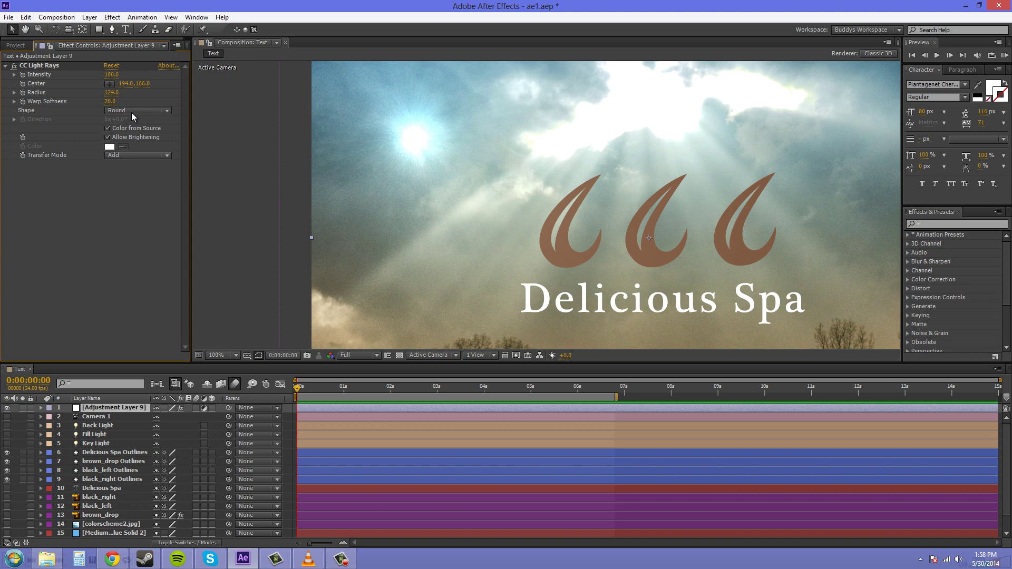
Compare the Square and Round light rays shapes and leave the shape on Square
{"action": "left_click", "coordinate": [133, 111]}
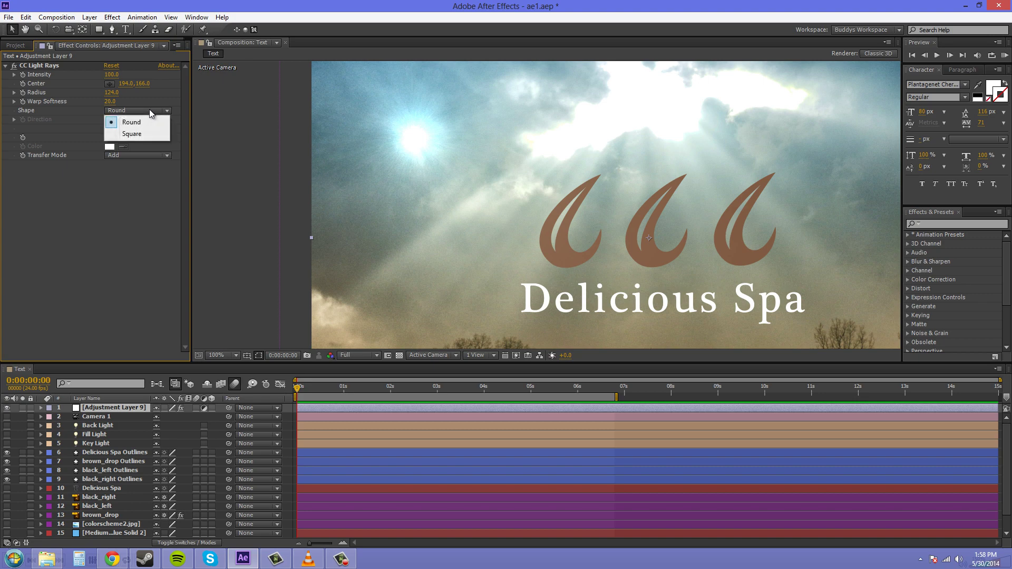
{"action": "left_click", "coordinate": [132, 134]}
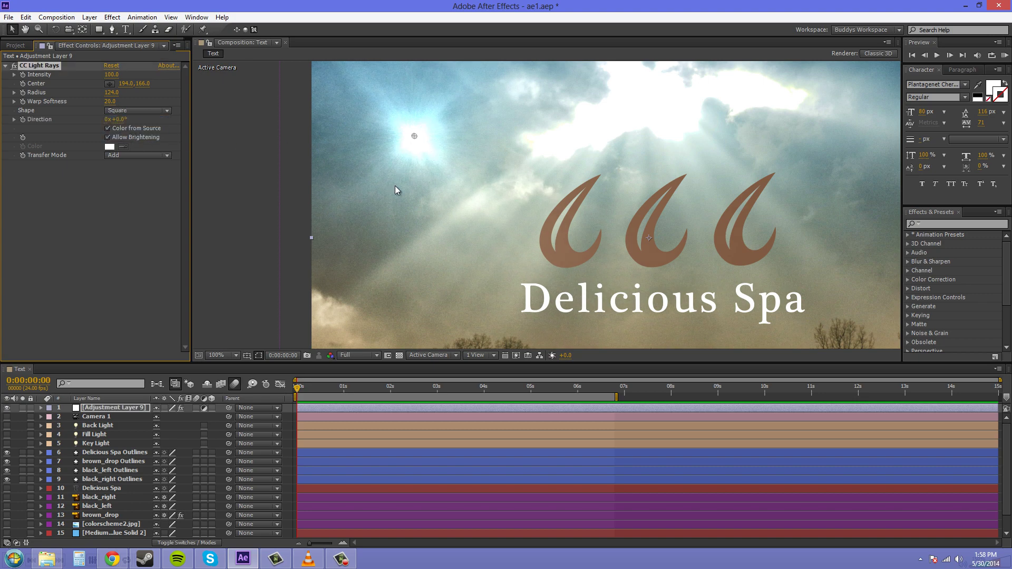
{"action": "left_click", "coordinate": [155, 112]}
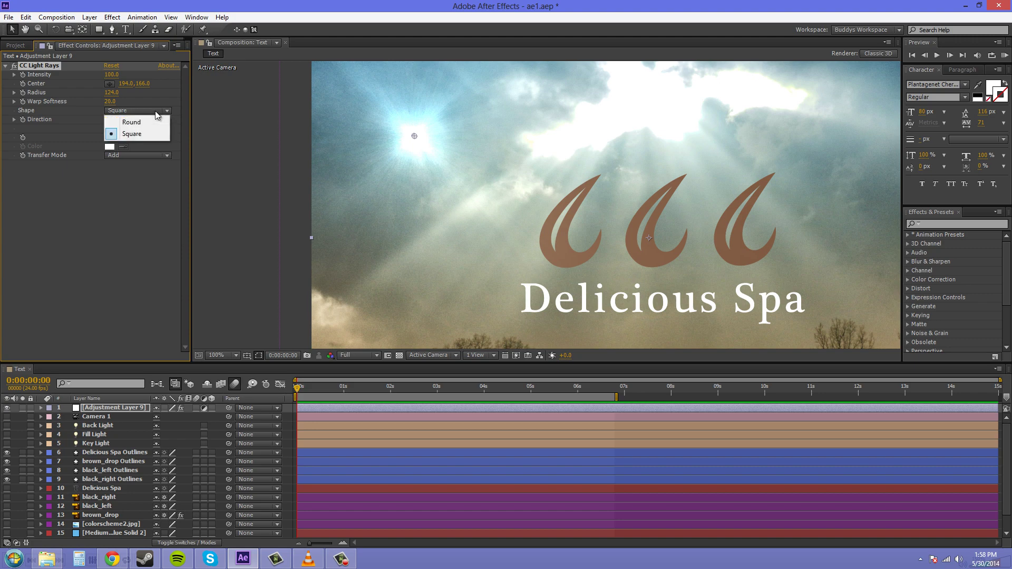
{"action": "left_click", "coordinate": [150, 121]}
{"action": "left_click", "coordinate": [157, 112]}
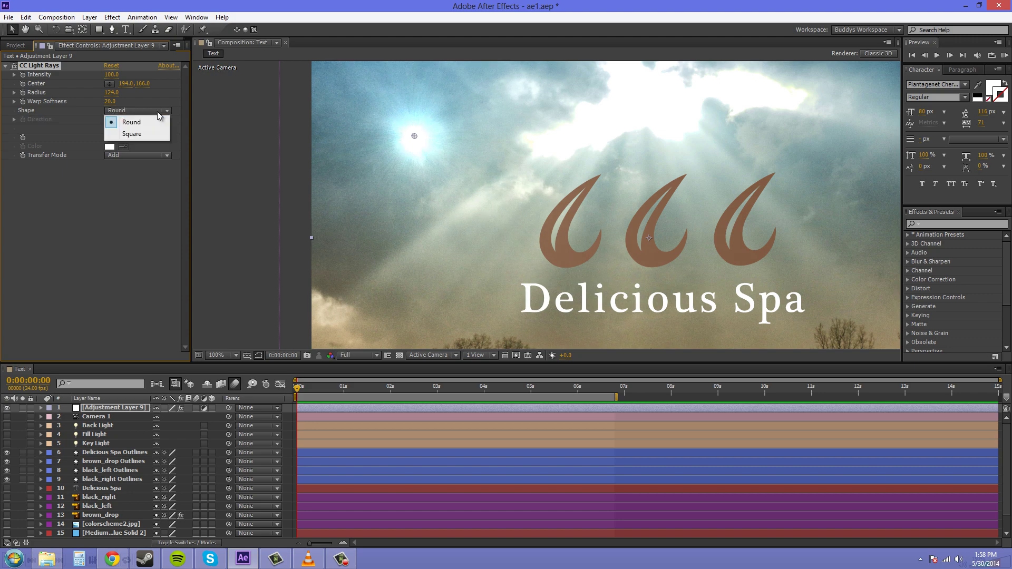
{"action": "left_click", "coordinate": [138, 135]}
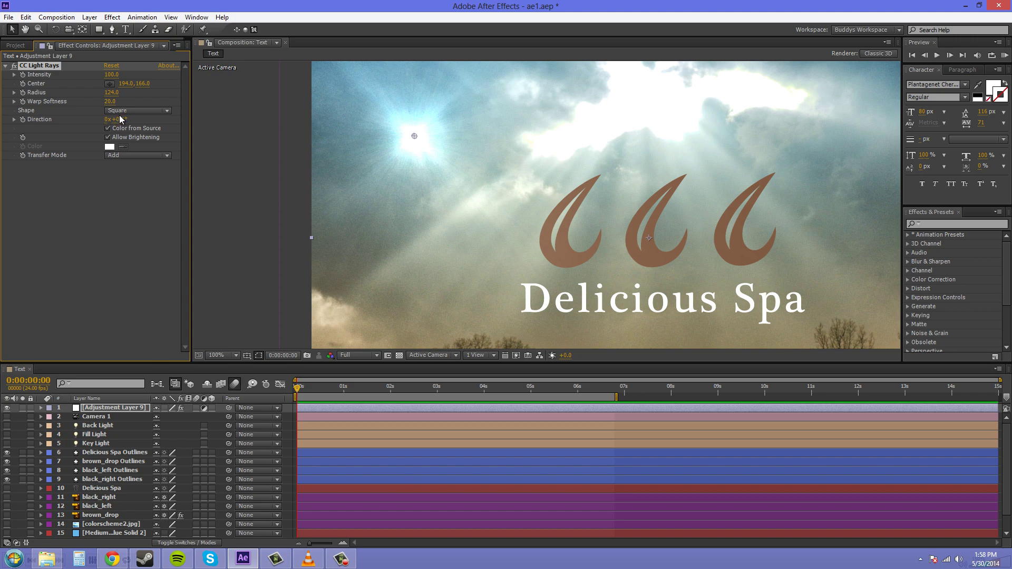
Set the square light rays' warp softness to 61 and their direction to 251°, trying -6° first
{"action": "left_click_drag", "start_coordinate": [121, 119], "coordinate": [147, 152]}
{"action": "left_click_drag", "start_coordinate": [118, 101], "coordinate": [138, 104]}
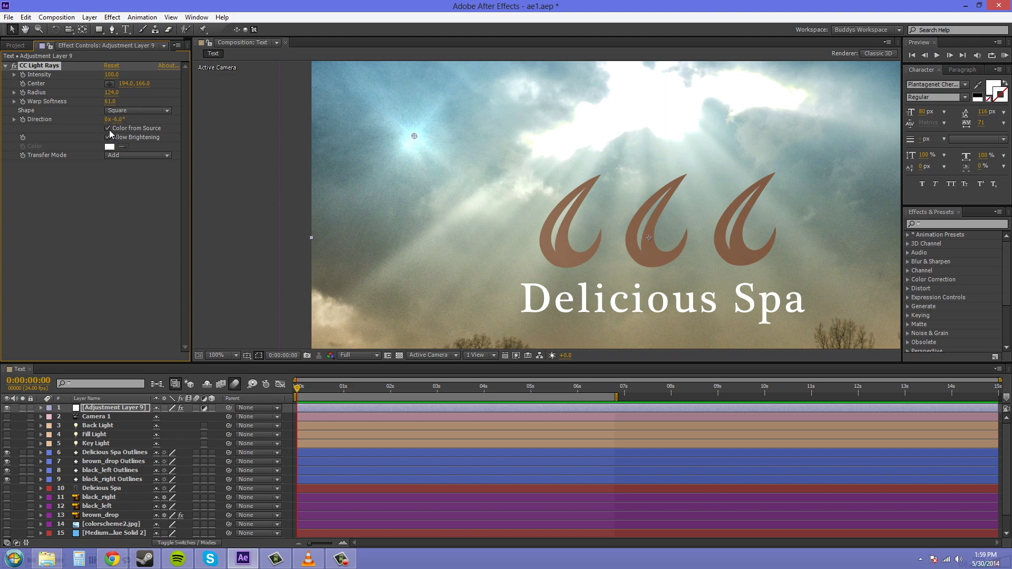
{"action": "left_click_drag", "start_coordinate": [115, 120], "coordinate": [271, 134]}
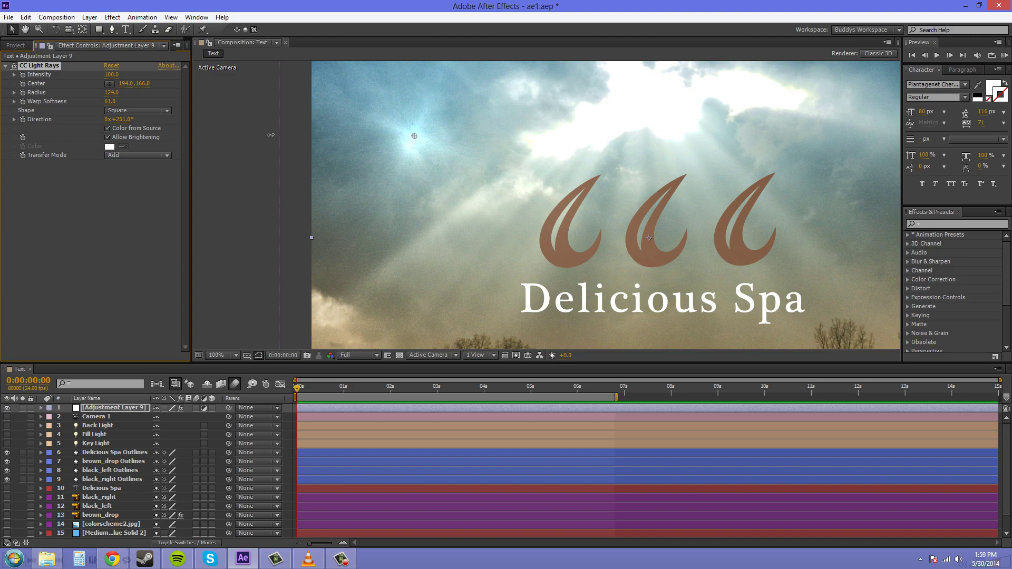
{"action": "left_click", "coordinate": [104, 183]}
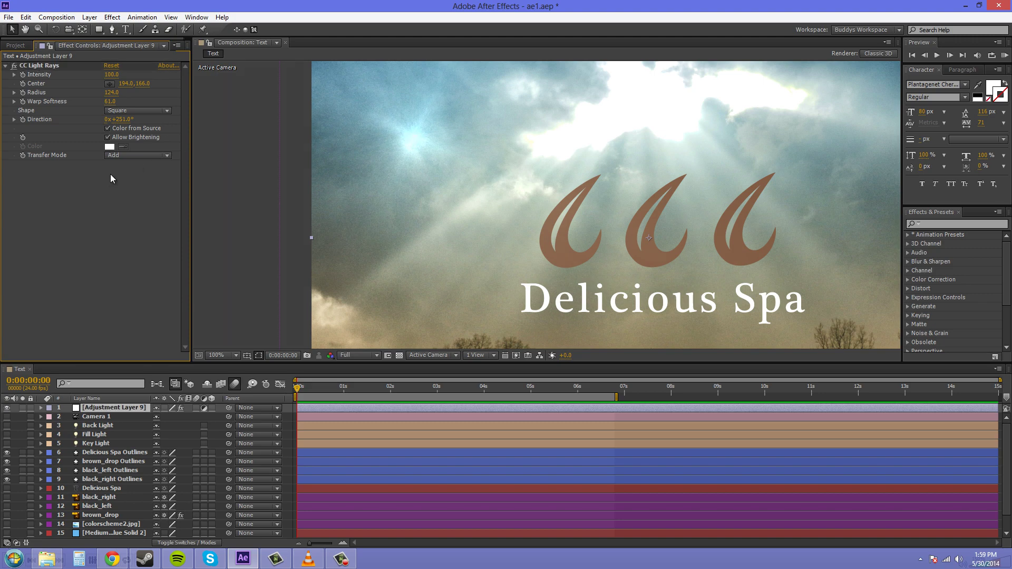
Set the light rays' shape back to Round and reduce the warp softness to 18
{"action": "left_click", "coordinate": [139, 112]}
{"action": "left_click", "coordinate": [131, 122]}
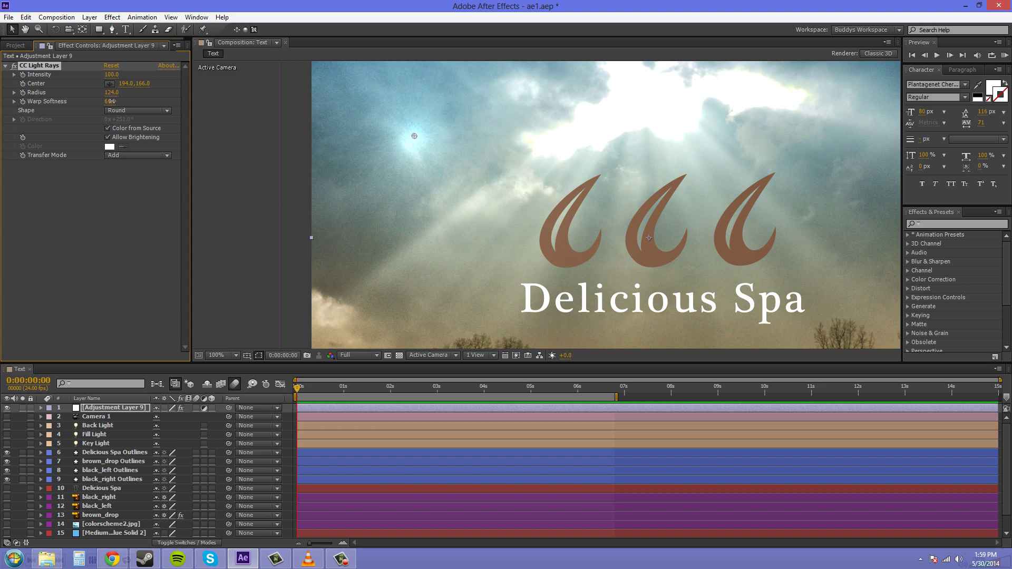
{"action": "left_click_drag", "start_coordinate": [99, 102], "coordinate": [79, 106]}
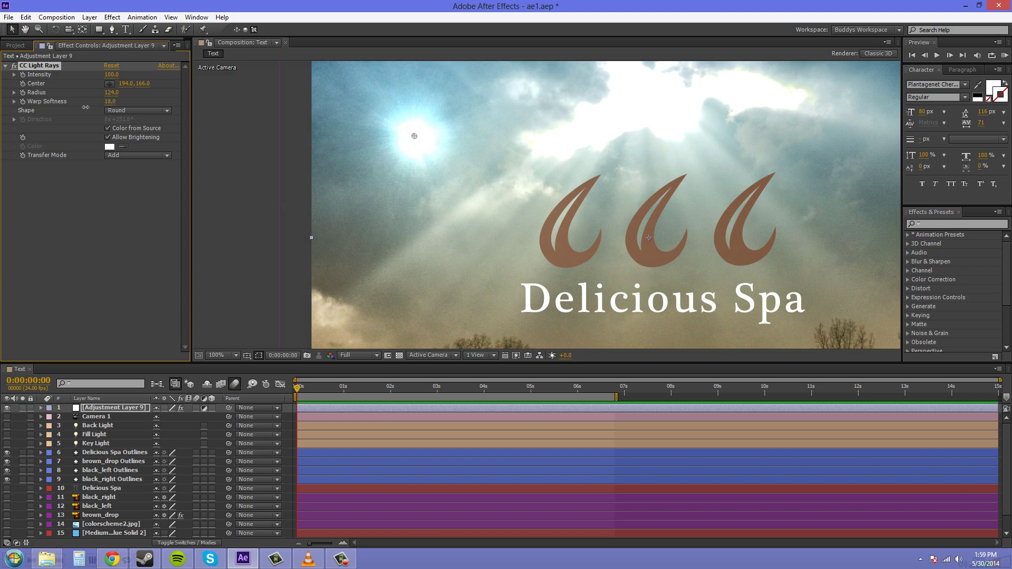
{"action": "left_click", "coordinate": [127, 199]}
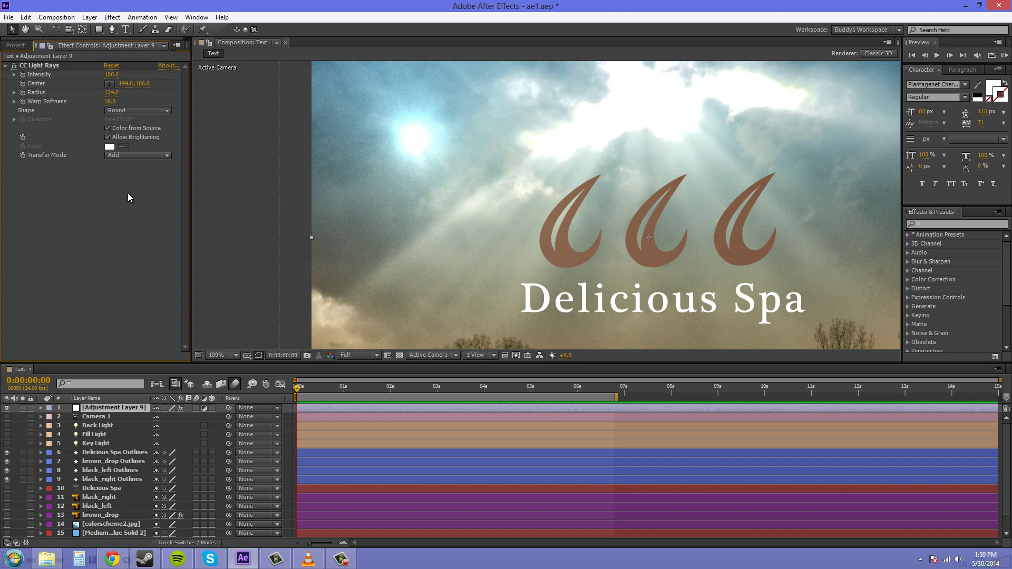
Try the light rays without Color from Source, with the center moved to about 183, 173, and turn the option on again
{"action": "left_click", "coordinate": [108, 129]}
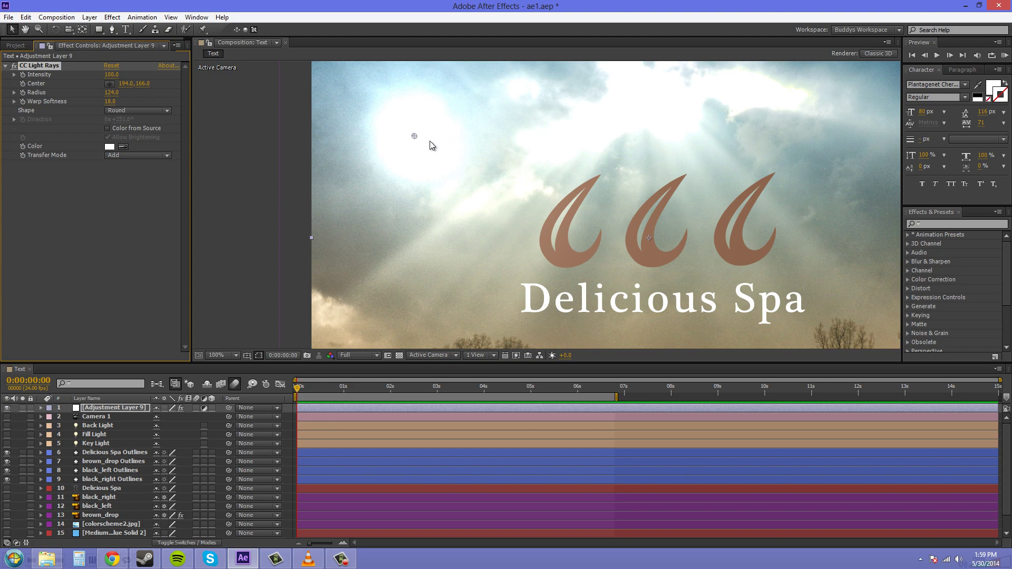
{"action": "left_click_drag", "start_coordinate": [429, 141], "coordinate": [398, 140]}
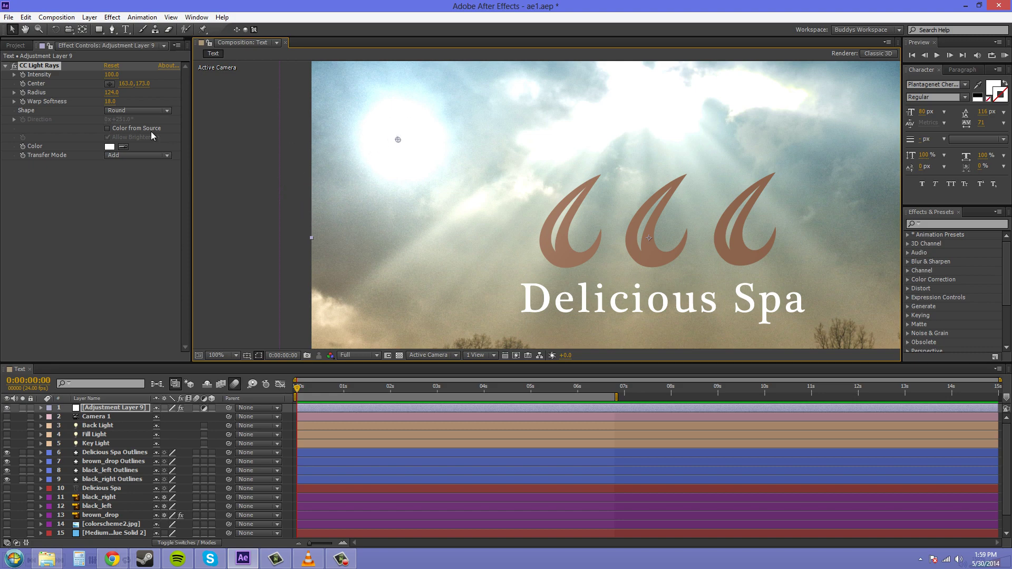
{"action": "left_click", "coordinate": [107, 129]}
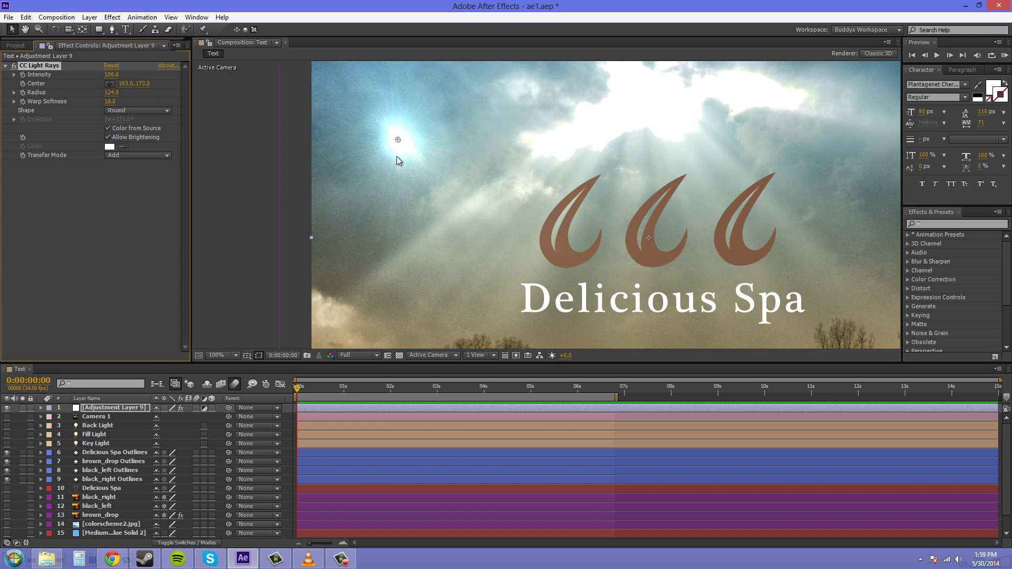
Move the light rays' center over the first drop of the logo, then down to the treetops at about 271, 559
{"action": "left_click_drag", "start_coordinate": [398, 140], "coordinate": [587, 251]}
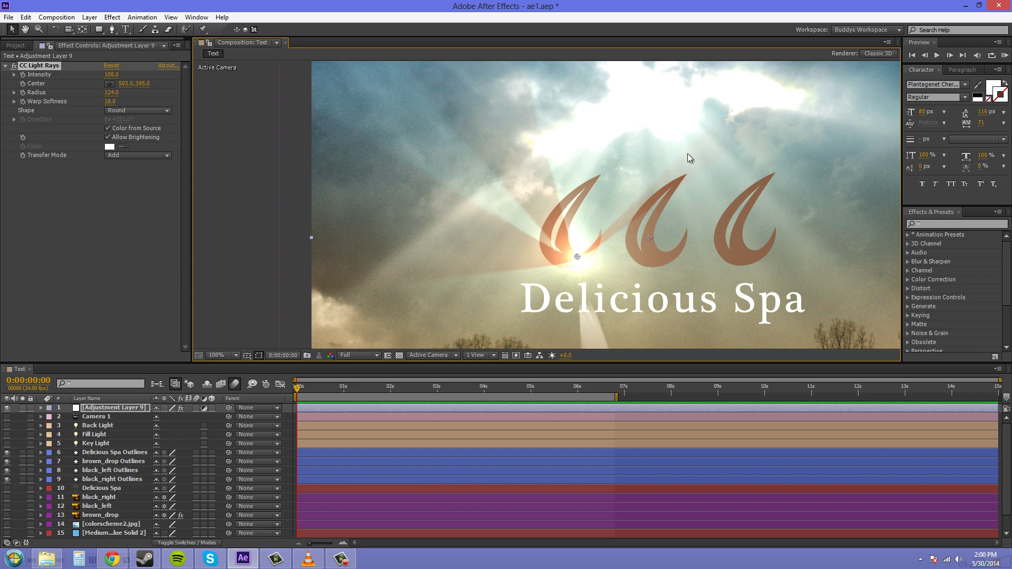
{"action": "left_click_drag", "start_coordinate": [578, 259], "coordinate": [606, 221]}
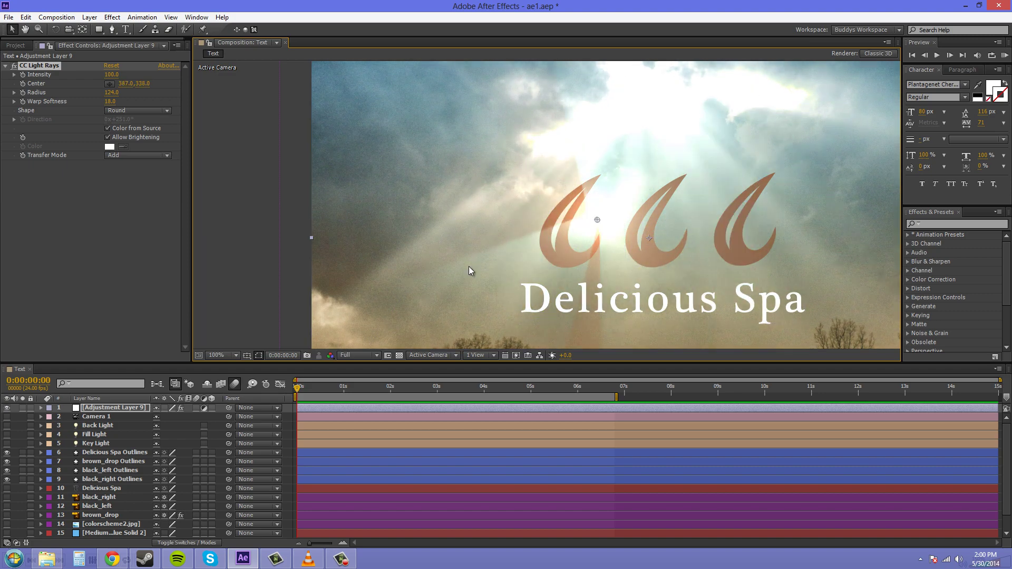
{"action": "mouse_move", "coordinate": [471, 271]}
{"action": "left_mouse_down"}
{"action": "mouse_move", "coordinate": [468, 161]}
{"action": "mouse_move", "coordinate": [379, 203]}
{"action": "mouse_move", "coordinate": [348, 245]}
{"action": "mouse_move", "coordinate": [385, 255]}
{"action": "mouse_move", "coordinate": [640, 261]}
{"action": "mouse_move", "coordinate": [628, 256]}
{"action": "mouse_move", "coordinate": [824, 245]}
{"action": "mouse_move", "coordinate": [448, 259]}
{"action": "mouse_move", "coordinate": [475, 241]}
{"action": "left_mouse_up"}
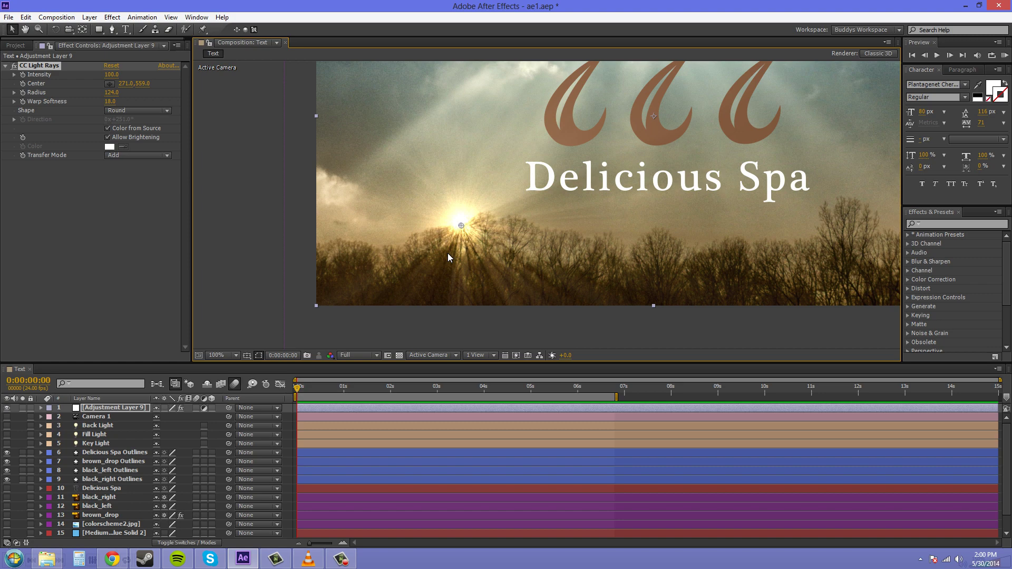
Move the light rays' center up into the sky at about 256, 440 and turn off Allow Brightening
{"action": "key", "text": "ctrl+z"}
{"action": "key", "text": "ctrl+z"}
{"action": "key", "text": "ctrl+z"}
{"action": "left_click_drag", "start_coordinate": [461, 139], "coordinate": [448, 253]}
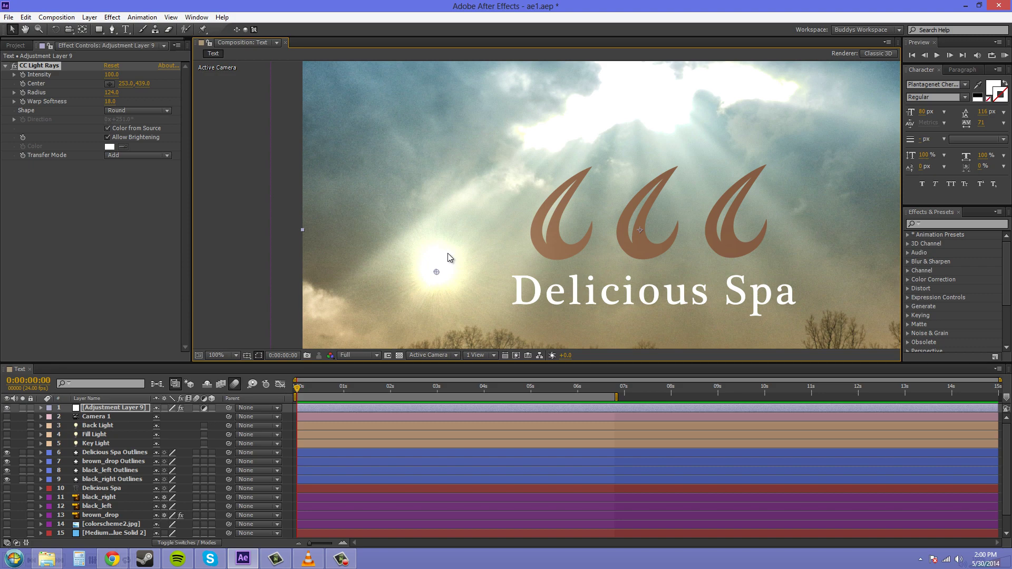
{"action": "key", "text": "ctrl+z"}
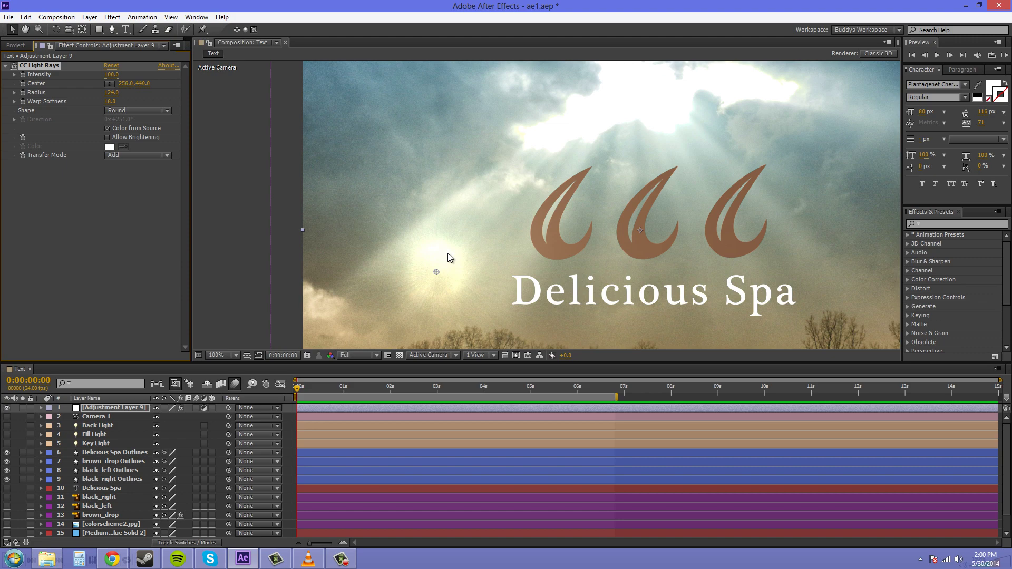
Try the light rays' center at about 1027, 356, then move it to about 237, 417 and turn Allow Brightening on
{"action": "left_click_drag", "start_coordinate": [437, 272], "coordinate": [844, 230]}
{"action": "left_click_drag", "start_coordinate": [447, 252], "coordinate": [323, 153]}
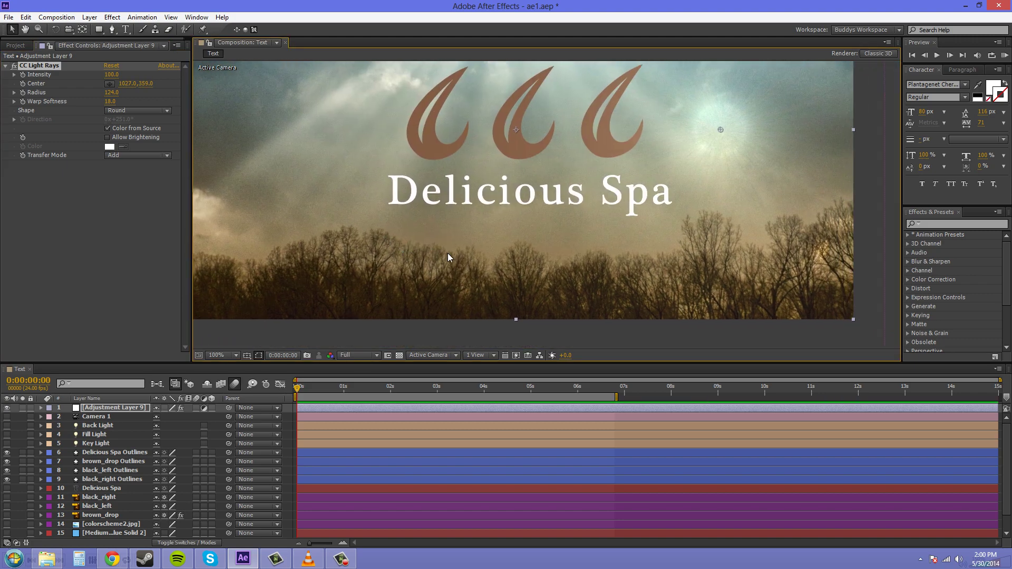
{"action": "left_click_drag", "start_coordinate": [721, 130], "coordinate": [305, 161]}
{"action": "left_click", "coordinate": [108, 138]}
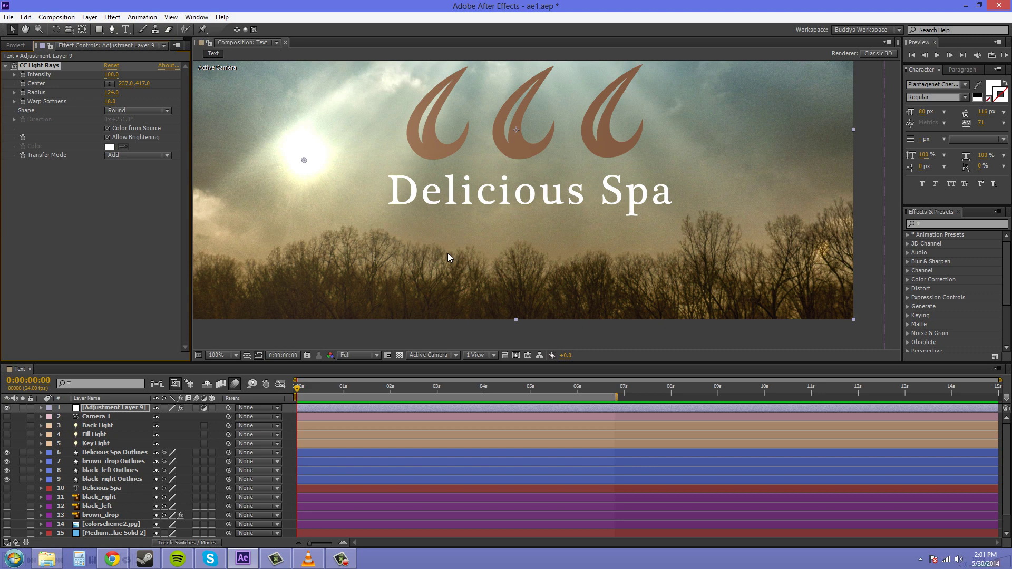
Turn off Color from Source and change the light rays' color to a blue-violet, trying red first
{"action": "key", "text": "ctrl+z"}
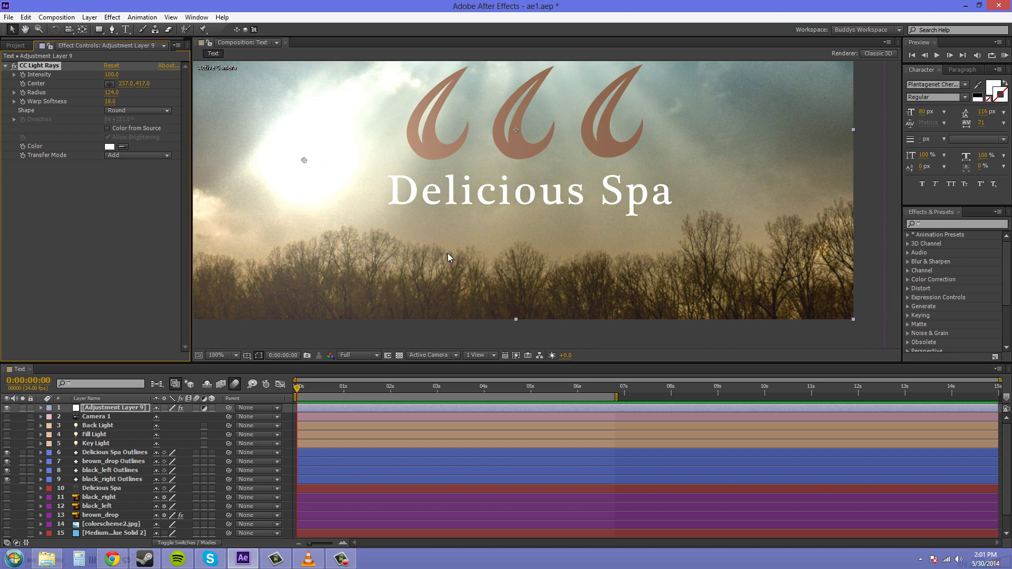
{"action": "left_click", "coordinate": [110, 146]}
{"action": "left_click", "coordinate": [119, 196]}
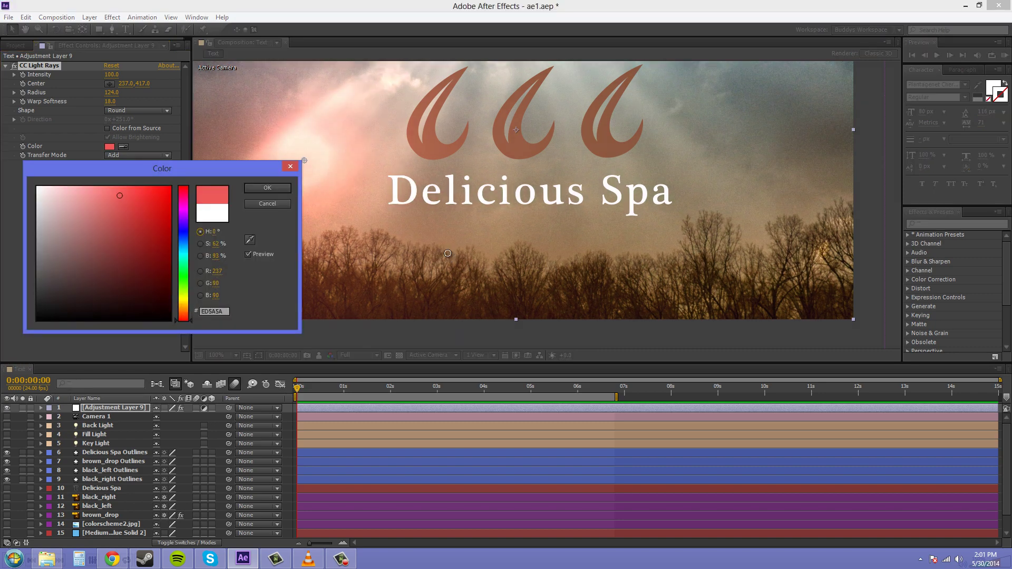
{"action": "mouse_move", "coordinate": [119, 196]}
{"action": "left_mouse_down"}
{"action": "mouse_move", "coordinate": [132, 211]}
{"action": "mouse_move", "coordinate": [129, 248]}
{"action": "mouse_move", "coordinate": [141, 221]}
{"action": "mouse_move", "coordinate": [84, 215]}
{"action": "mouse_move", "coordinate": [109, 289]}
{"action": "mouse_move", "coordinate": [137, 290]}
{"action": "mouse_move", "coordinate": [153, 258]}
{"action": "mouse_move", "coordinate": [153, 228]}
{"action": "mouse_move", "coordinate": [126, 214]}
{"action": "left_mouse_up"}
{"action": "left_click", "coordinate": [184, 227]}
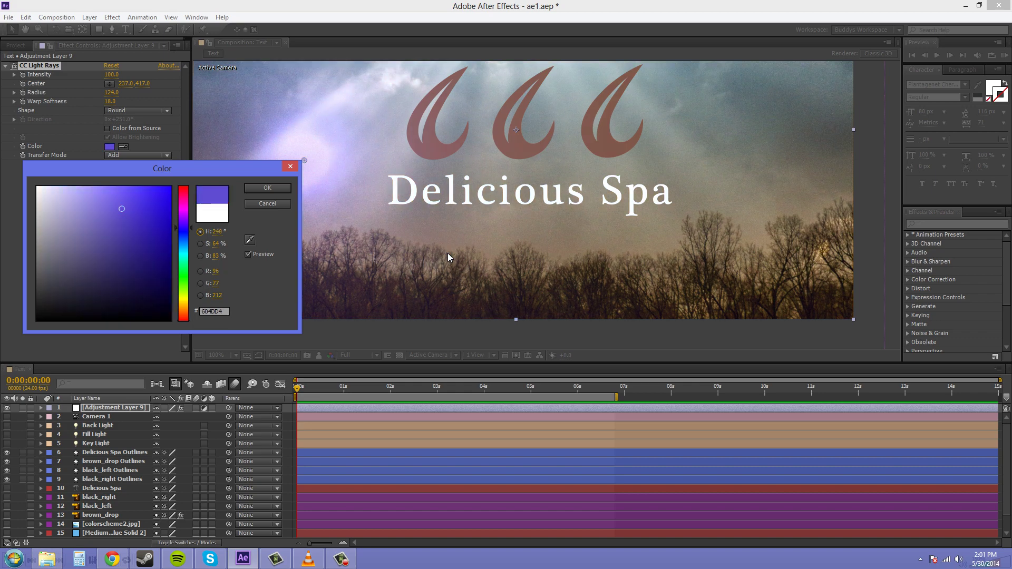
{"action": "left_click_drag", "start_coordinate": [183, 225], "coordinate": [184, 231]}
{"action": "left_click", "coordinate": [267, 187]}
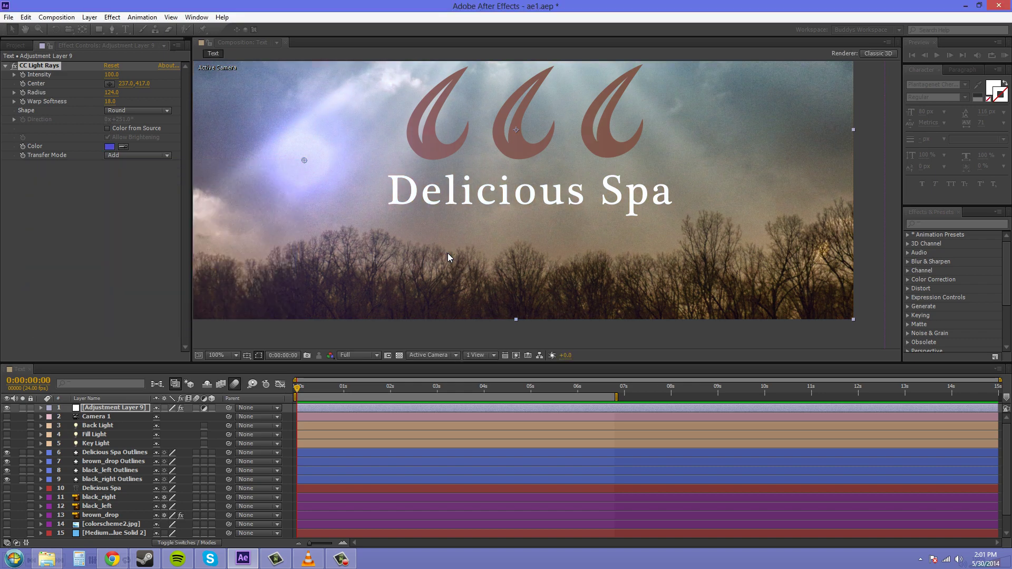
Move the light rays' center onto the first drop of the logo, at about 441, 365
{"action": "scroll", "coordinate": [448, 258], "scroll_direction": "down", "scroll_amount": 1}
{"action": "left_click_drag", "start_coordinate": [447, 258], "coordinate": [422, 327]}
{"action": "scroll", "coordinate": [447, 258], "scroll_direction": "up", "scroll_amount": 1}
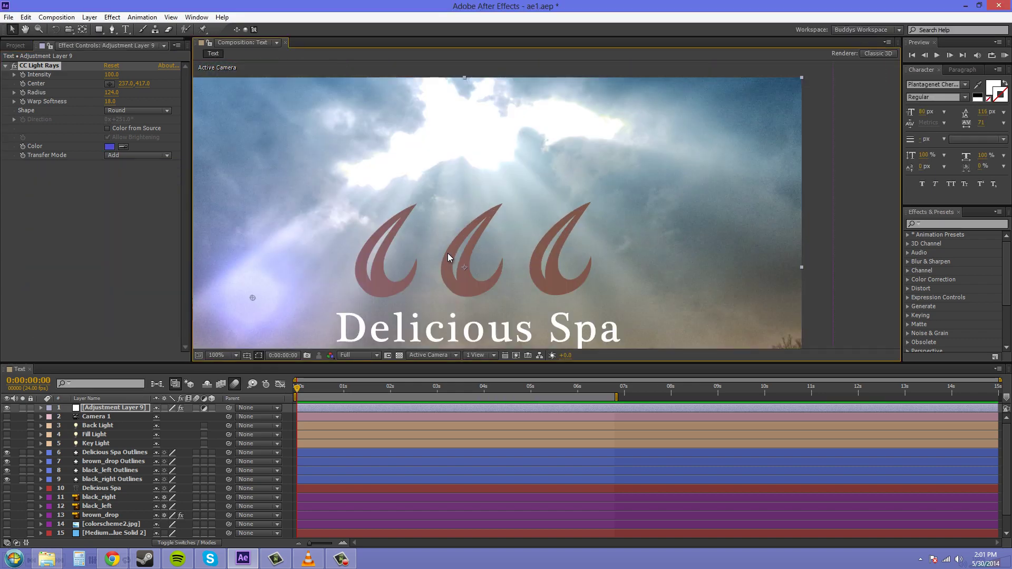
{"action": "left_click_drag", "start_coordinate": [252, 297], "coordinate": [444, 236]}
{"action": "scroll", "coordinate": [526, 146], "scroll_direction": "down", "scroll_amount": 1}
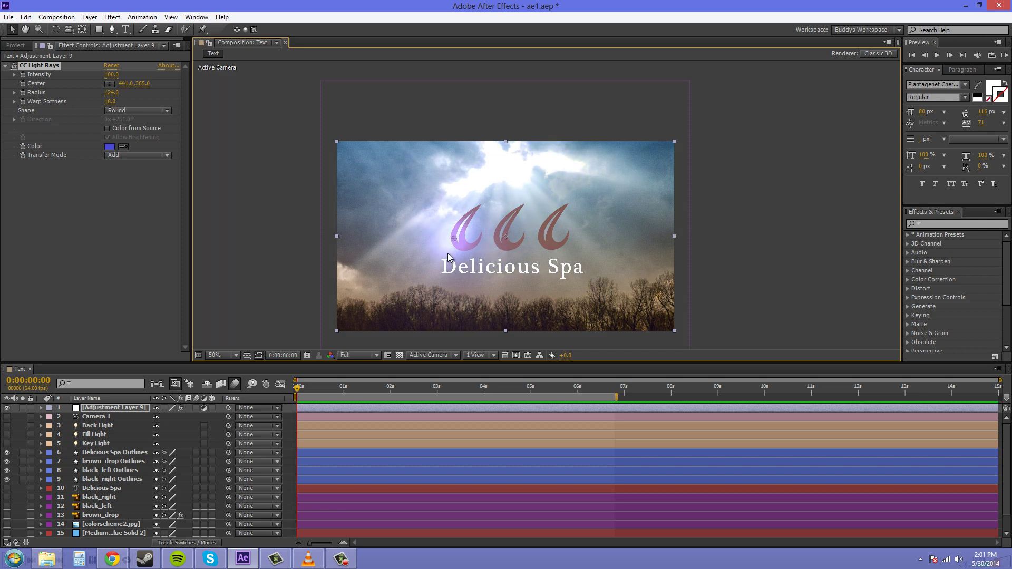
Turn Color from Source on with a light lavender ray color, undoing and redoing the change to compare the results
{"action": "scroll", "coordinate": [448, 258], "scroll_direction": "up", "scroll_amount": 1}
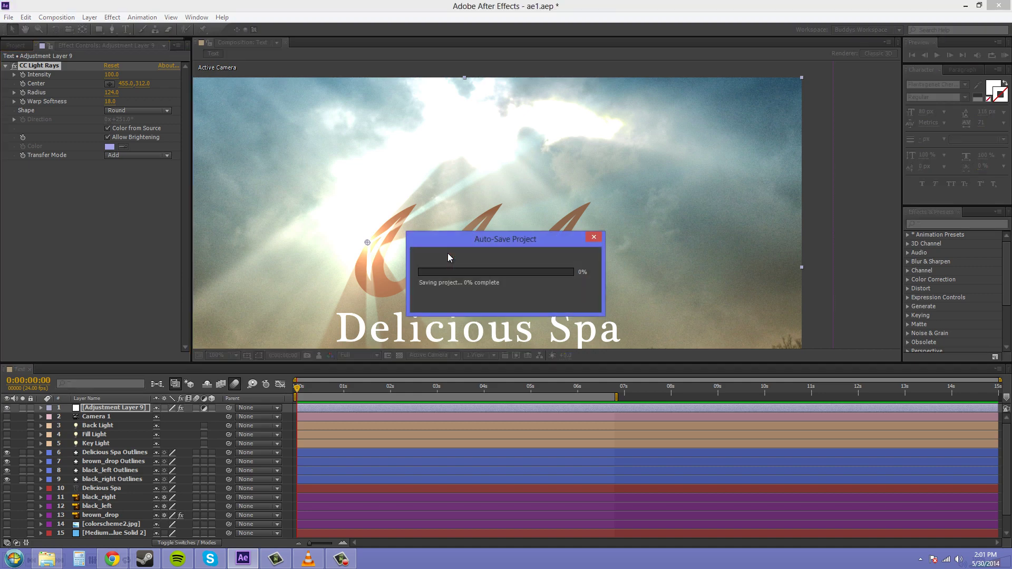
{"action": "key", "text": "ctrl+z"}
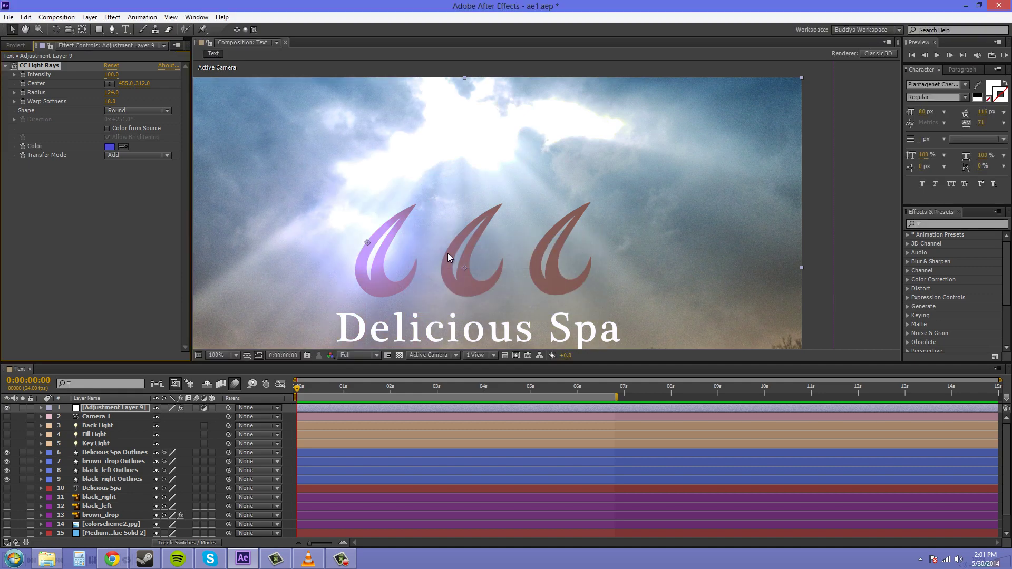
{"action": "key", "text": "ctrl+shift+z"}
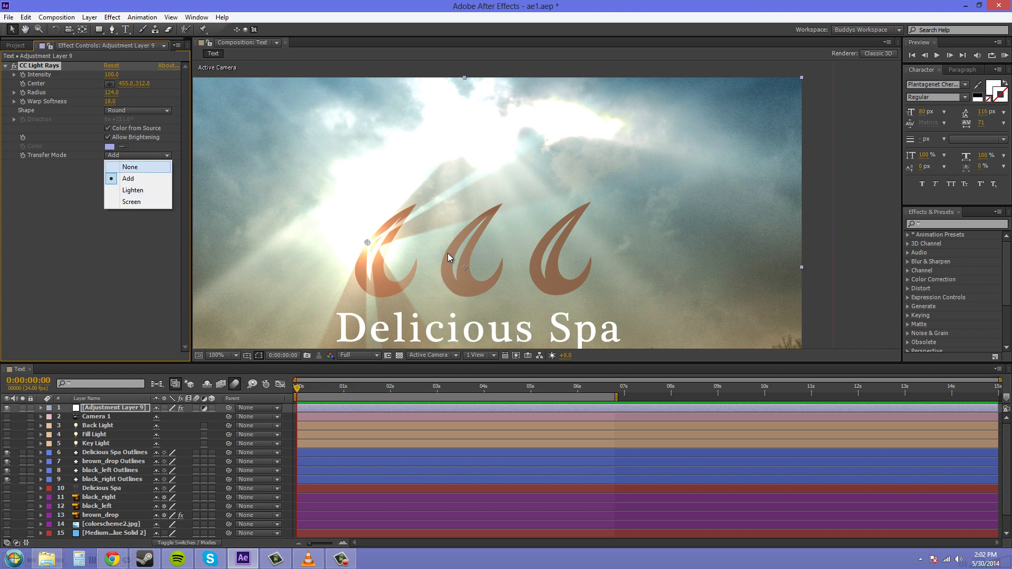
Set the light rays' transfer mode to None and move their center to about 405, 180
{"action": "key", "text": "Return"}
{"action": "left_click_drag", "start_coordinate": [448, 258], "coordinate": [606, 219]}
{"action": "scroll", "coordinate": [448, 258], "scroll_direction": "down", "scroll_amount": 1}
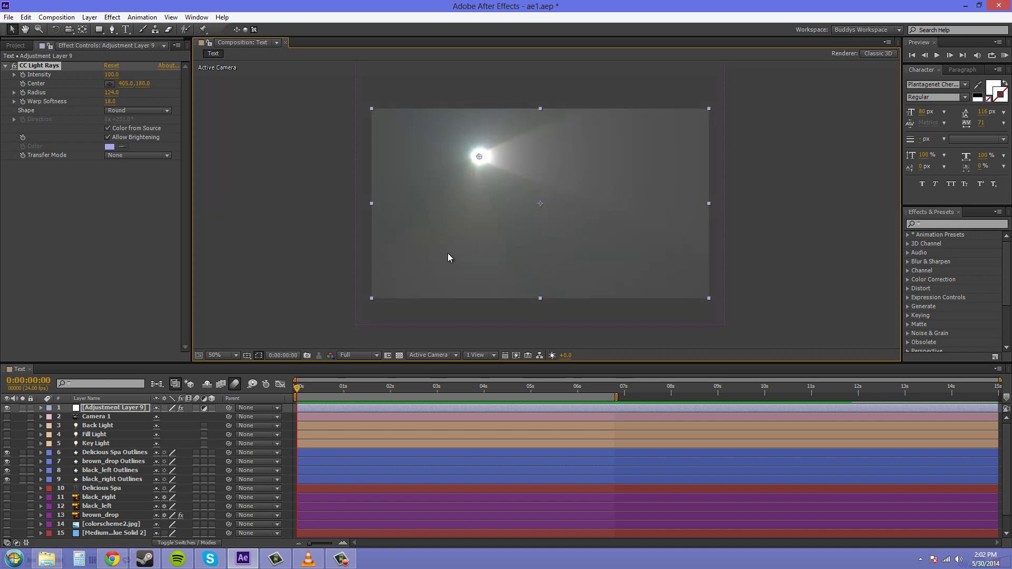
Set the light rays' transfer mode to Lighten
{"action": "left_click", "coordinate": [138, 155]}
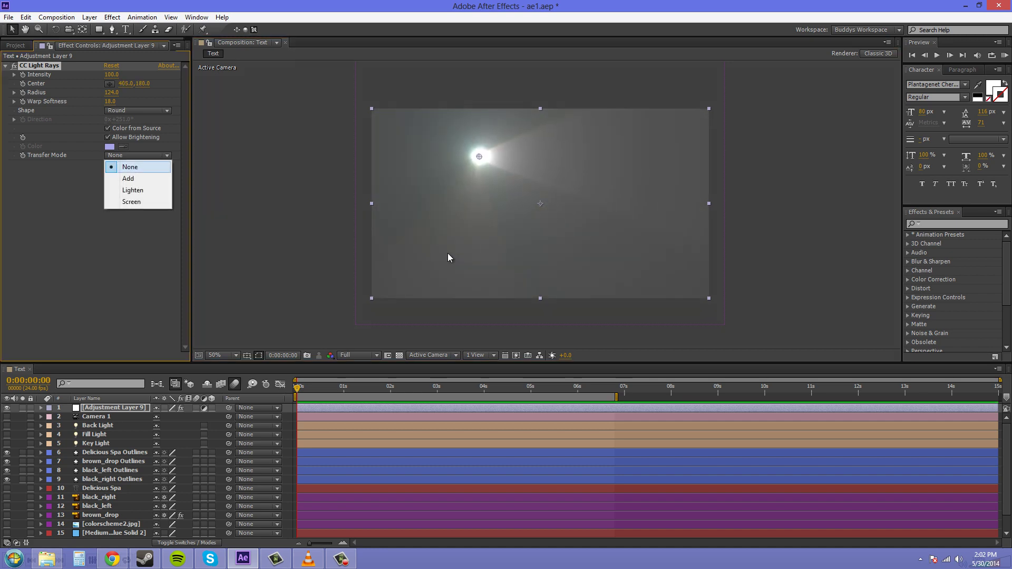
{"action": "left_click", "coordinate": [137, 190]}
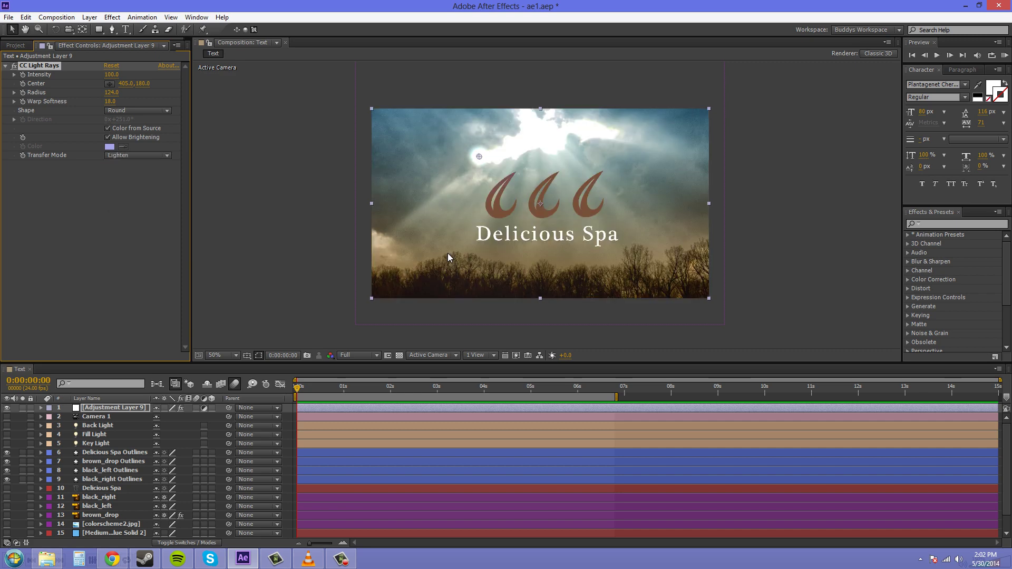
Move the light rays' center to about 936, 180, beyond the bright clouds, to try Lighten mode there
{"action": "scroll", "coordinate": [448, 258], "scroll_direction": "up", "scroll_amount": 1}
{"action": "left_click_drag", "start_coordinate": [447, 253], "coordinate": [432, 339]}
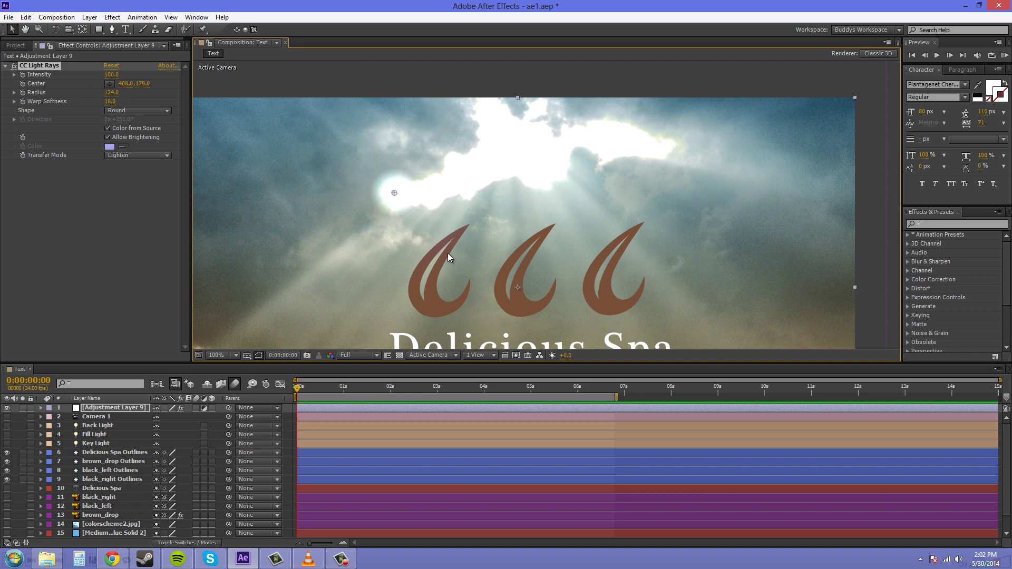
{"action": "left_click_drag", "start_coordinate": [395, 193], "coordinate": [674, 193]}
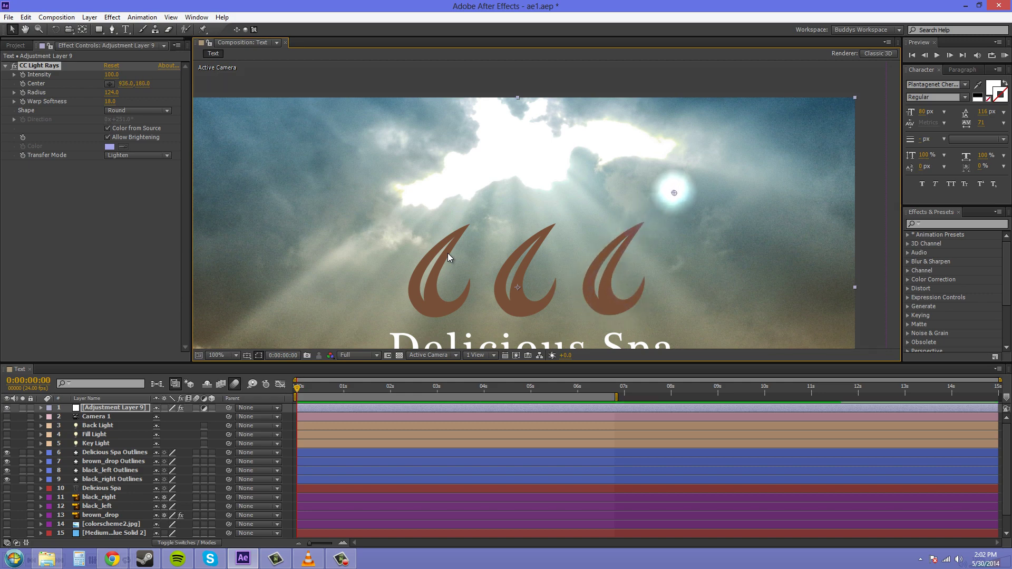
Set the light rays' transfer mode to Screen and move their center to about 340, 186
{"action": "key", "text": "comma"}
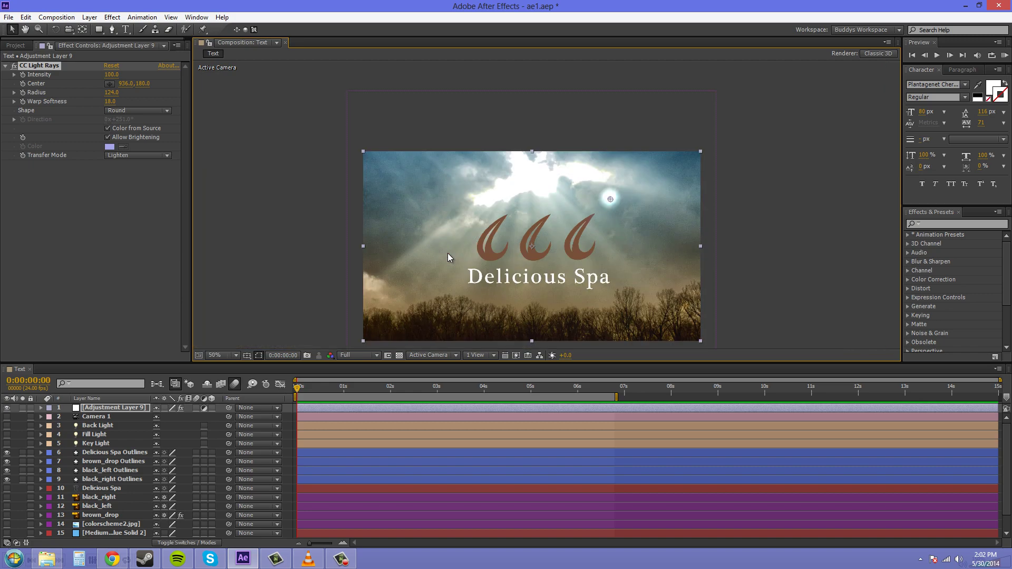
{"action": "left_click", "coordinate": [137, 155]}
{"action": "left_click", "coordinate": [137, 202]}
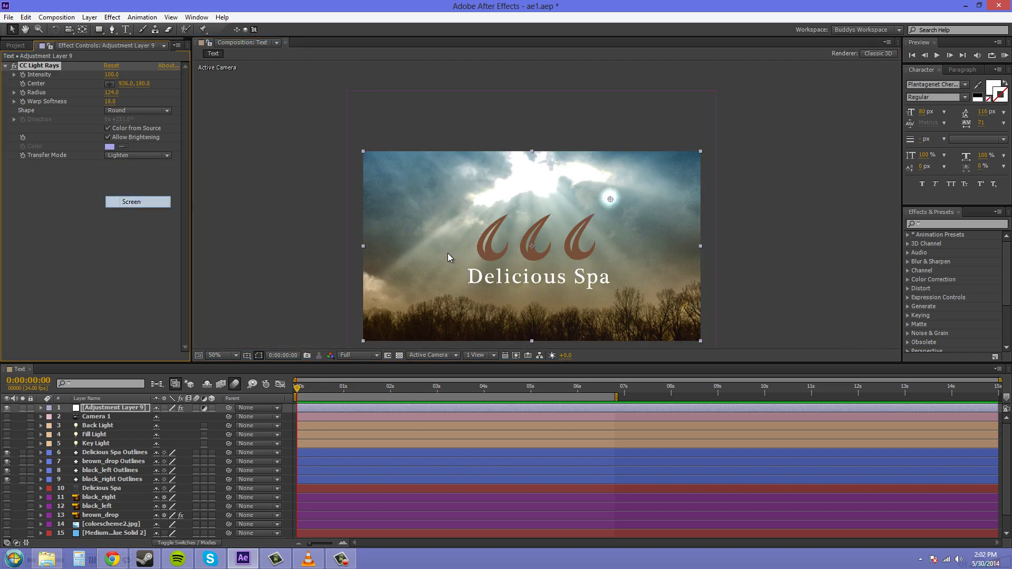
{"action": "left_click_drag", "start_coordinate": [611, 199], "coordinate": [453, 201]}
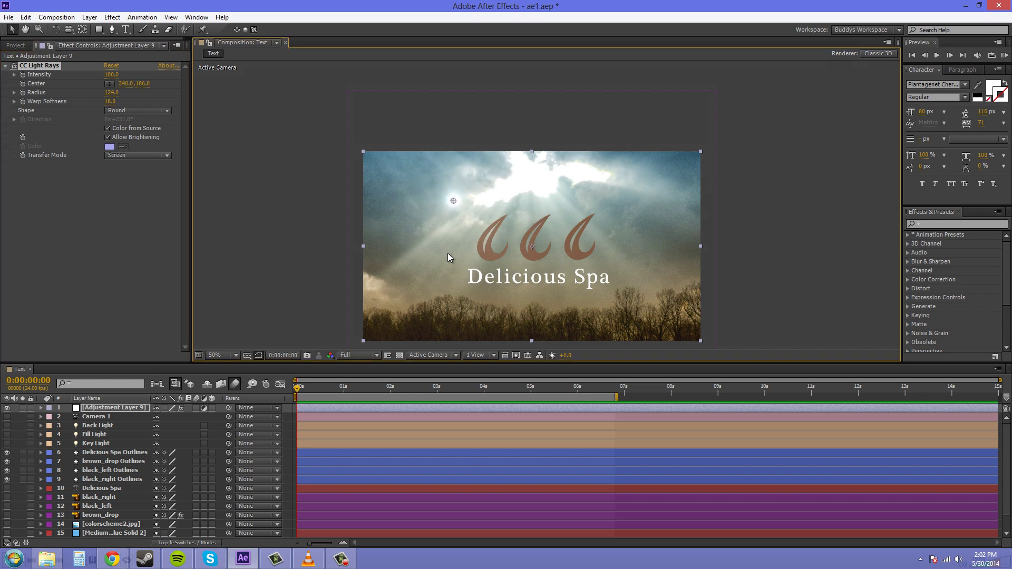
Compare the light rays' transfer mode between Add and Screen by switching repeatedly, finishing on Screen
{"action": "left_click_drag", "start_coordinate": [449, 253], "coordinate": [464, 199]}
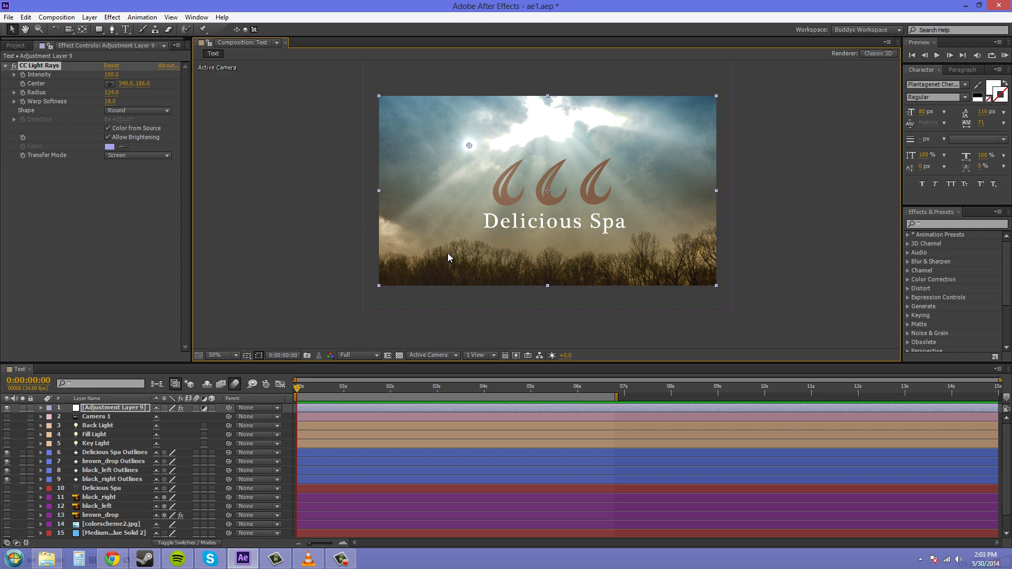
{"action": "left_click", "coordinate": [137, 155]}
{"action": "left_click", "coordinate": [137, 178]}
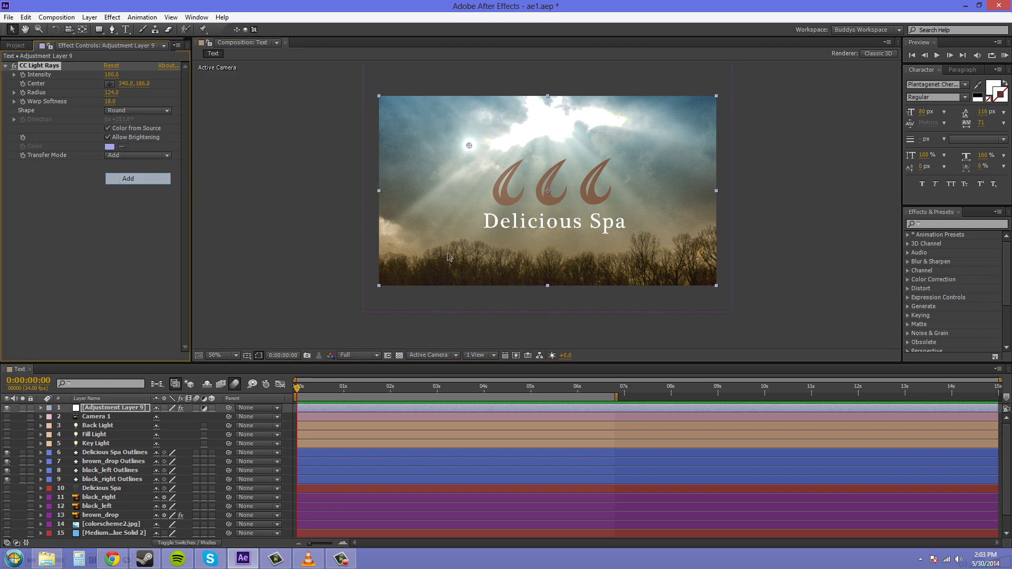
{"action": "left_click", "coordinate": [137, 155]}
{"action": "left_click", "coordinate": [132, 202]}
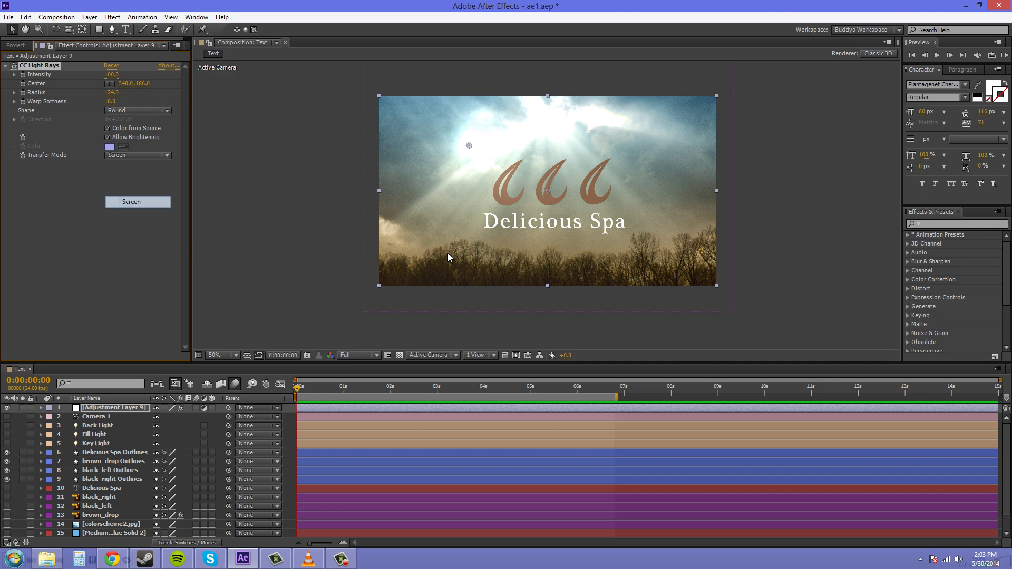
{"action": "left_click", "coordinate": [137, 155]}
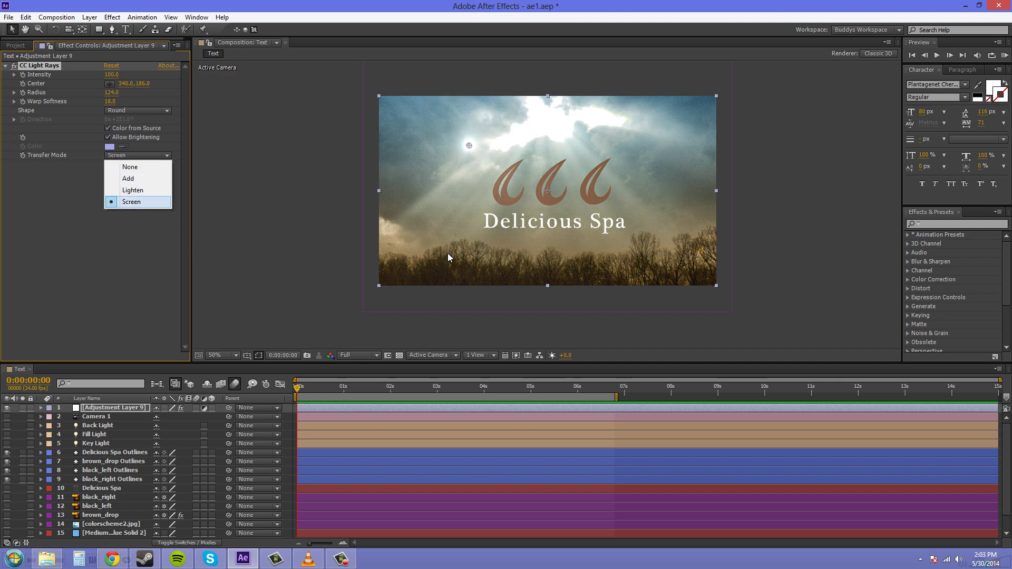
{"action": "left_click", "coordinate": [131, 201]}
{"action": "left_click", "coordinate": [137, 155]}
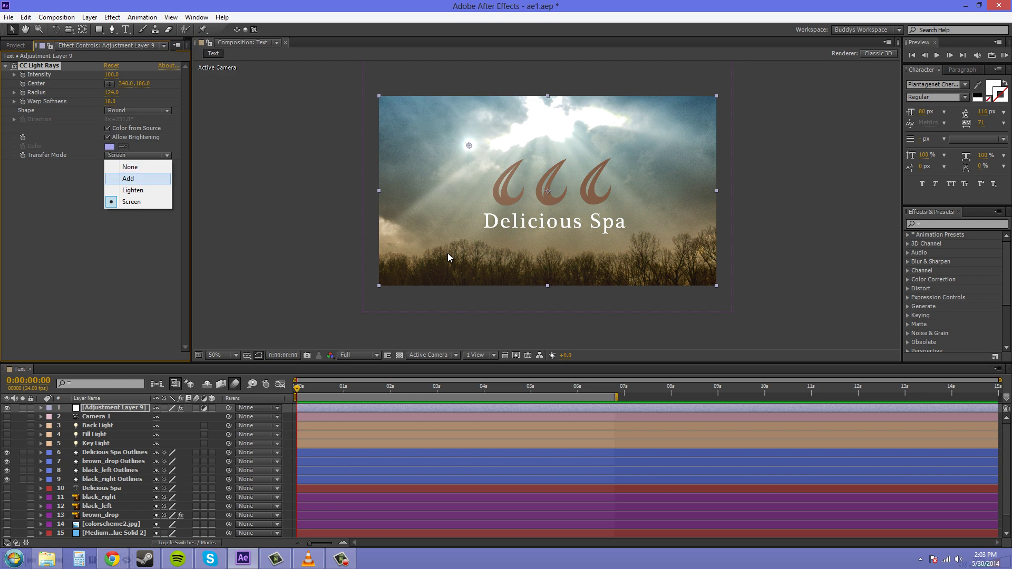
{"action": "left_click", "coordinate": [128, 178]}
{"action": "left_click", "coordinate": [138, 155]}
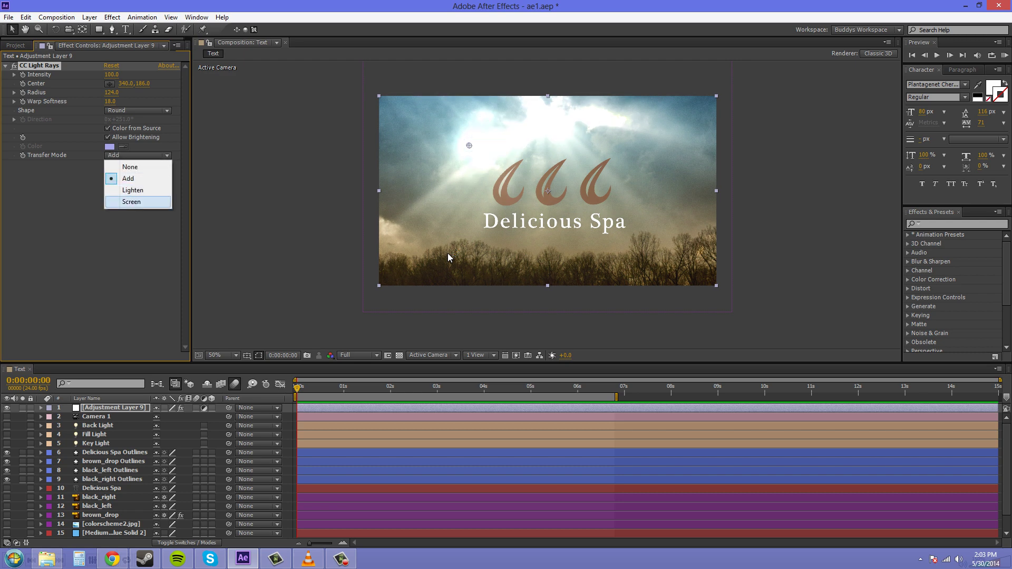
{"action": "left_click", "coordinate": [131, 202]}
Cycle the light rays' transfer mode through Lighten, Add and Screen, finishing on Add
{"action": "left_click", "coordinate": [137, 155]}
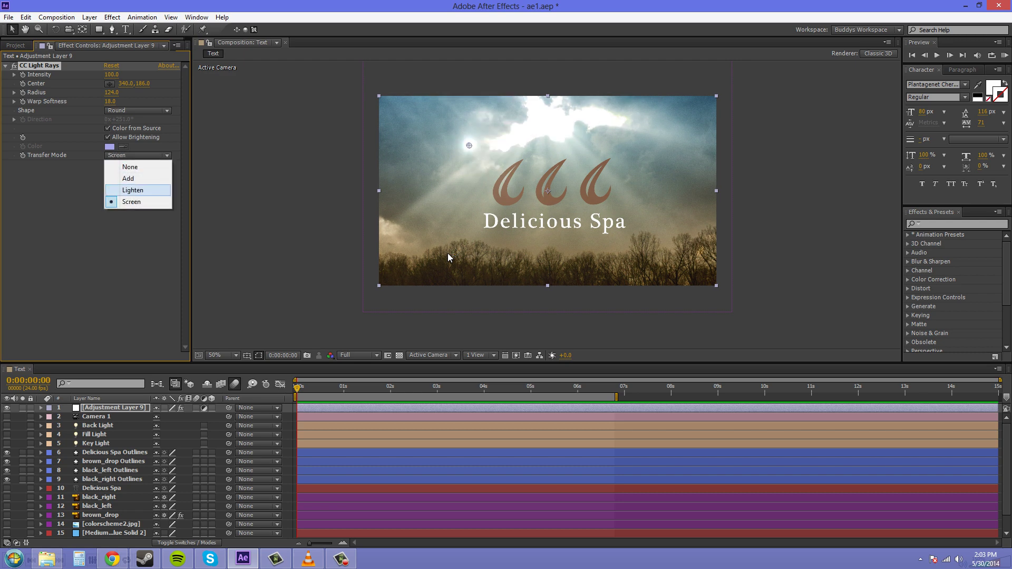
{"action": "left_click", "coordinate": [132, 190]}
{"action": "left_click", "coordinate": [137, 155]}
{"action": "left_click", "coordinate": [128, 178]}
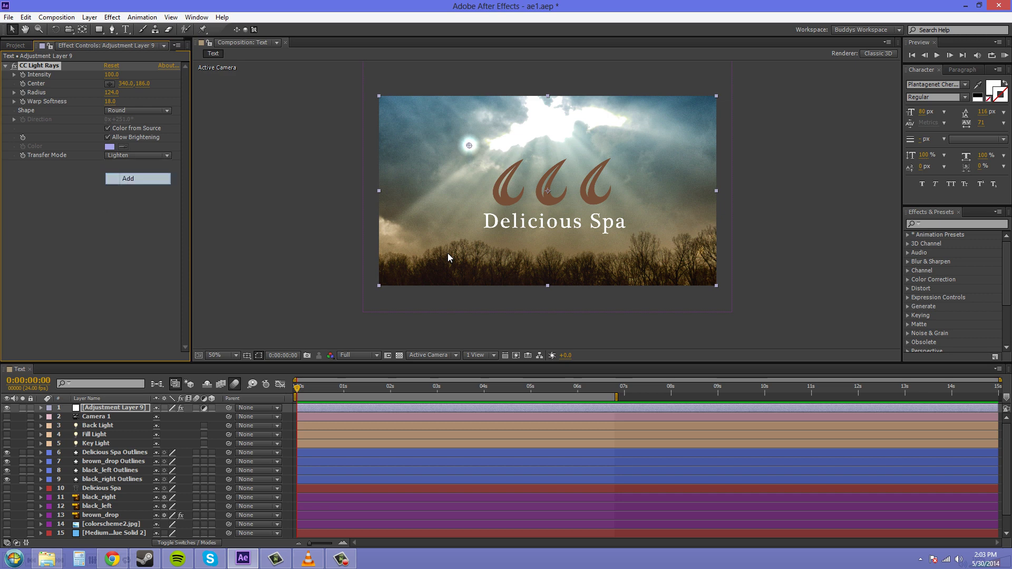
{"action": "left_click", "coordinate": [137, 155]}
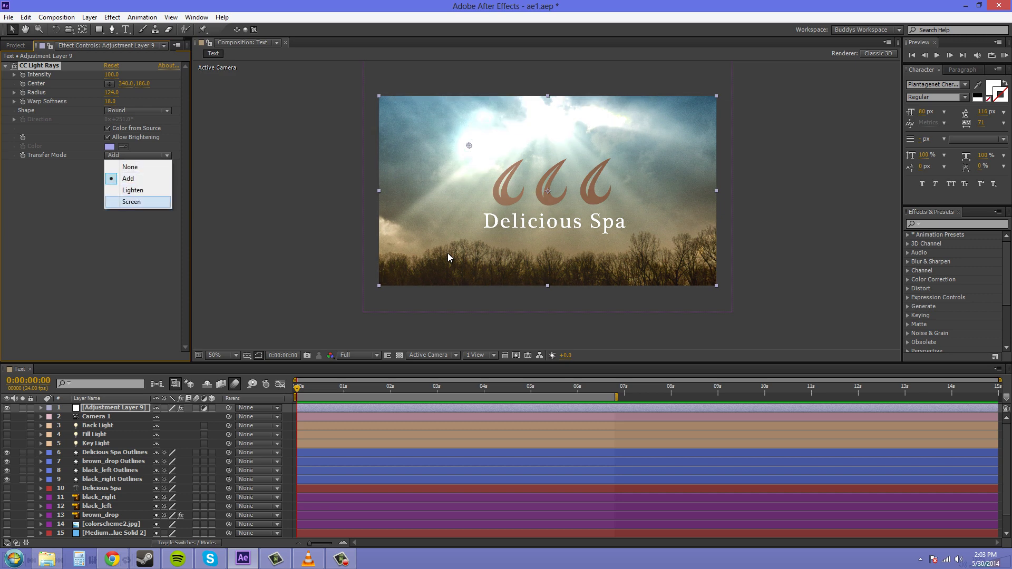
{"action": "key", "text": "Return"}
{"action": "key", "text": "alt+Down"}
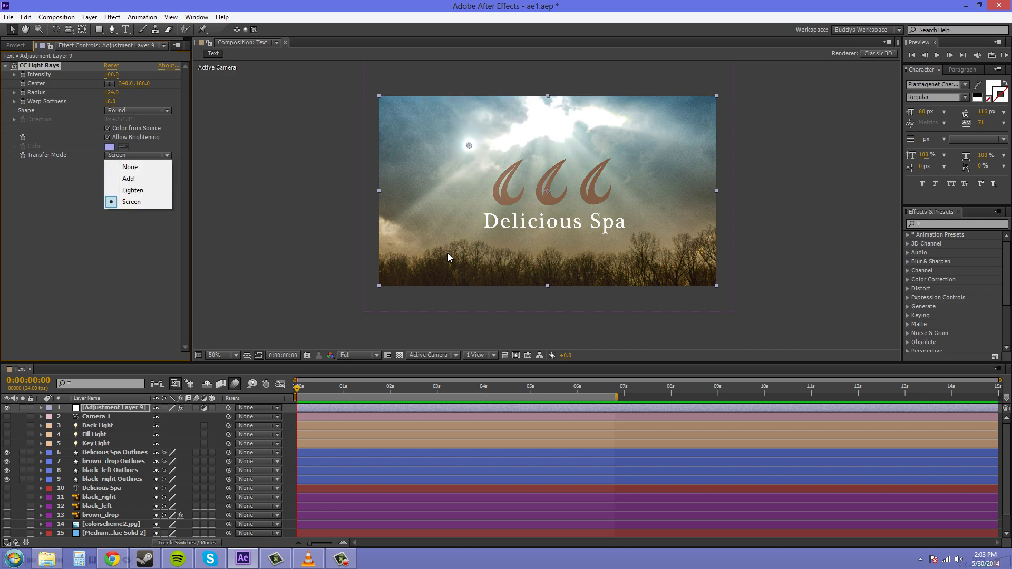
{"action": "key", "text": "Down"}
{"action": "key", "text": "Down"}
{"action": "key", "text": "Return"}
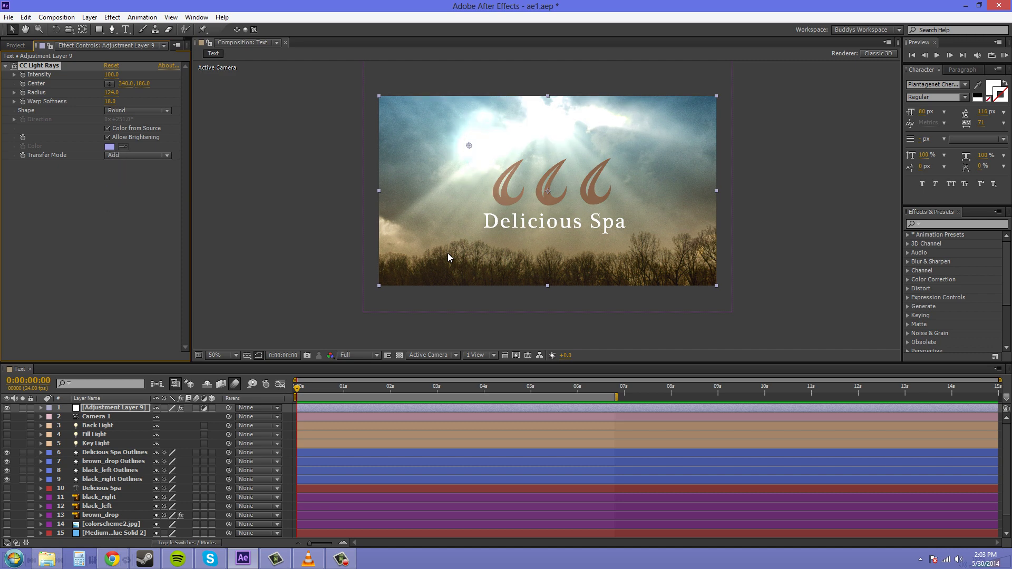
Move the light rays' center over the third drop at about 836, 378, and from there to about 250, 140 in the sky
{"action": "mouse_move", "coordinate": [469, 146]}
{"action": "left_mouse_down"}
{"action": "mouse_move", "coordinate": [529, 151]}
{"action": "mouse_move", "coordinate": [588, 131]}
{"action": "mouse_move", "coordinate": [622, 132]}
{"action": "mouse_move", "coordinate": [651, 163]}
{"action": "mouse_move", "coordinate": [678, 244]}
{"action": "mouse_move", "coordinate": [703, 235]}
{"action": "mouse_move", "coordinate": [527, 269]}
{"action": "mouse_move", "coordinate": [477, 265]}
{"action": "mouse_move", "coordinate": [440, 211]}
{"action": "mouse_move", "coordinate": [475, 242]}
{"action": "mouse_move", "coordinate": [504, 175]}
{"action": "mouse_move", "coordinate": [521, 194]}
{"action": "mouse_move", "coordinate": [623, 182]}
{"action": "mouse_move", "coordinate": [600, 196]}
{"action": "left_mouse_up"}
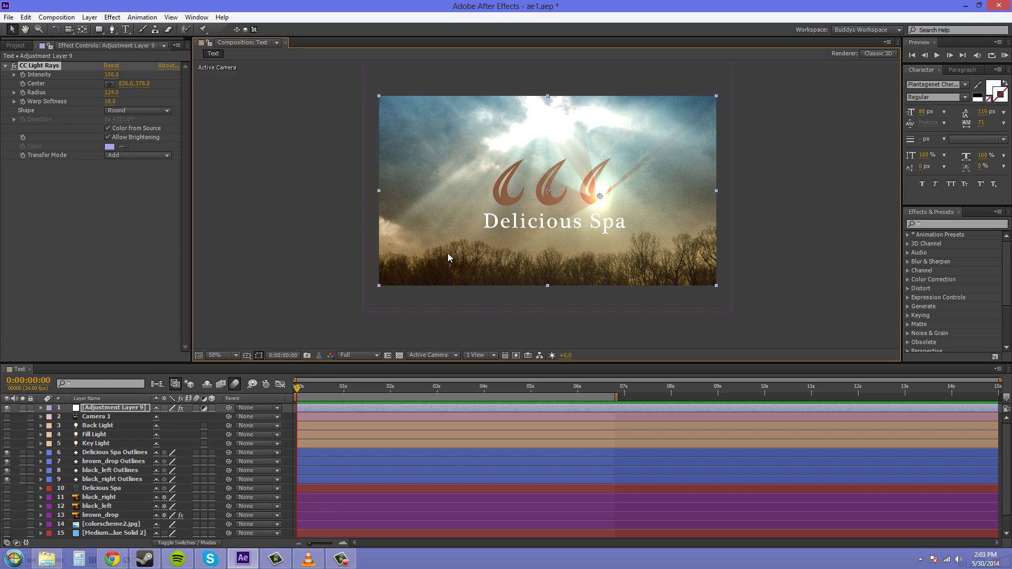
{"action": "left_click_drag", "start_coordinate": [601, 196], "coordinate": [445, 133]}
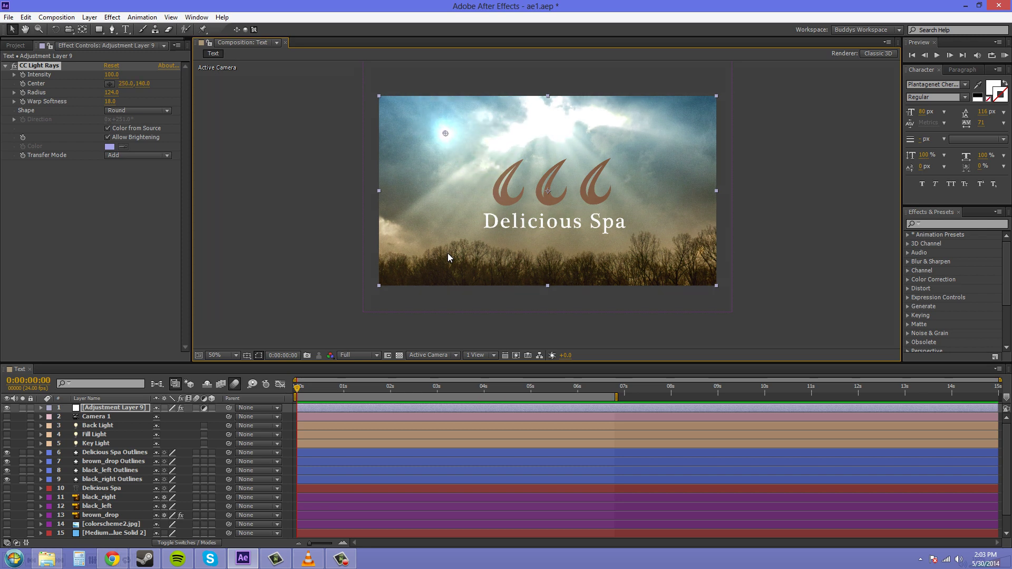